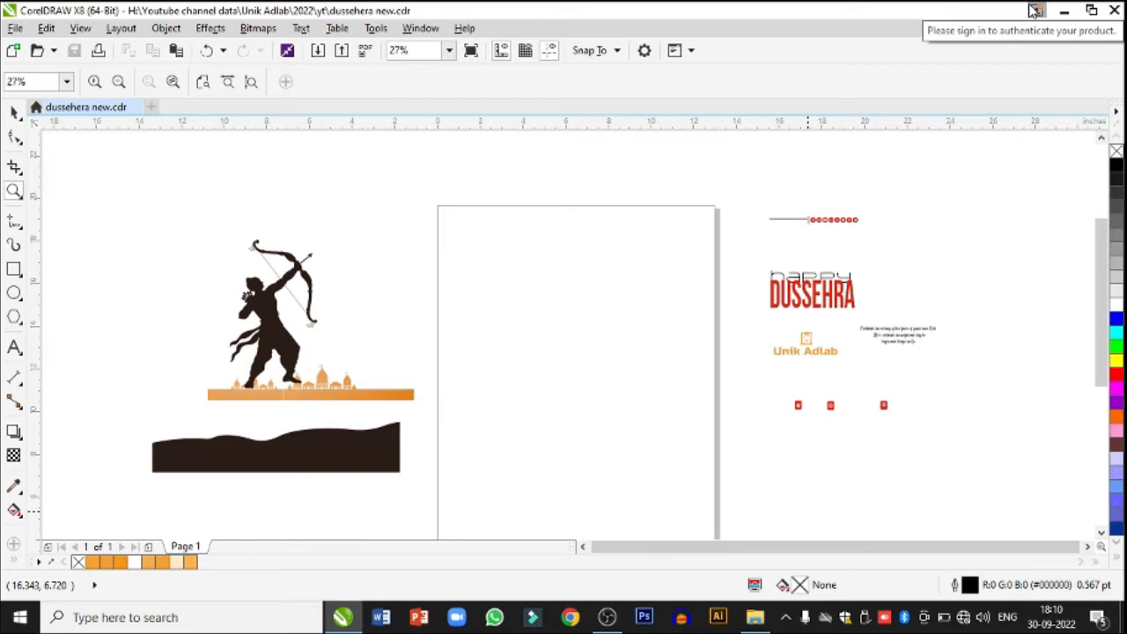
# - Separate the archer silhouette, the orange temple strip and the dark hill shape from one another beside the page
pyautogui.moveTo(182, 248); pyautogui.dragTo(406, 402)
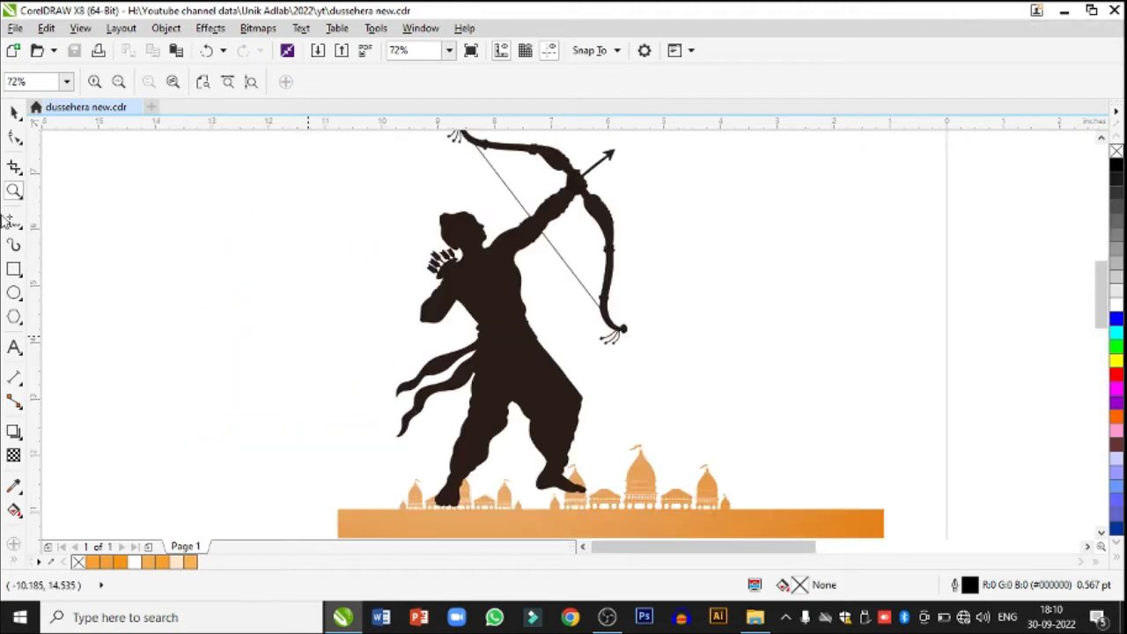
pyautogui.click(19, 113)
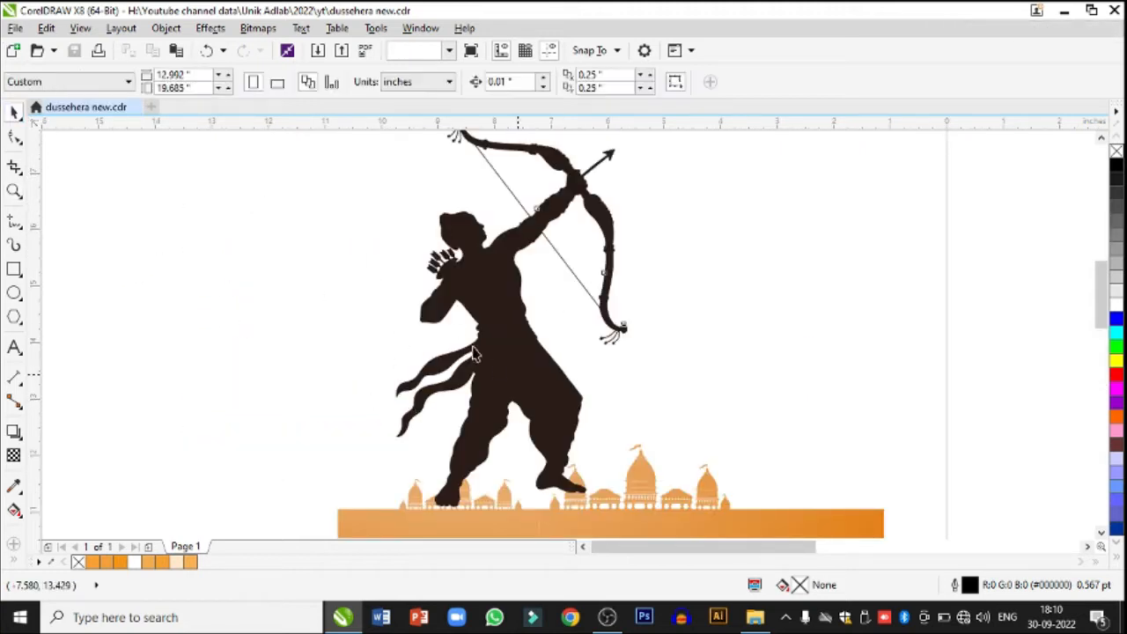
pyautogui.moveTo(493, 374); pyautogui.dragTo(423, 322)
pyautogui.scroll(-5, 1098, 326)
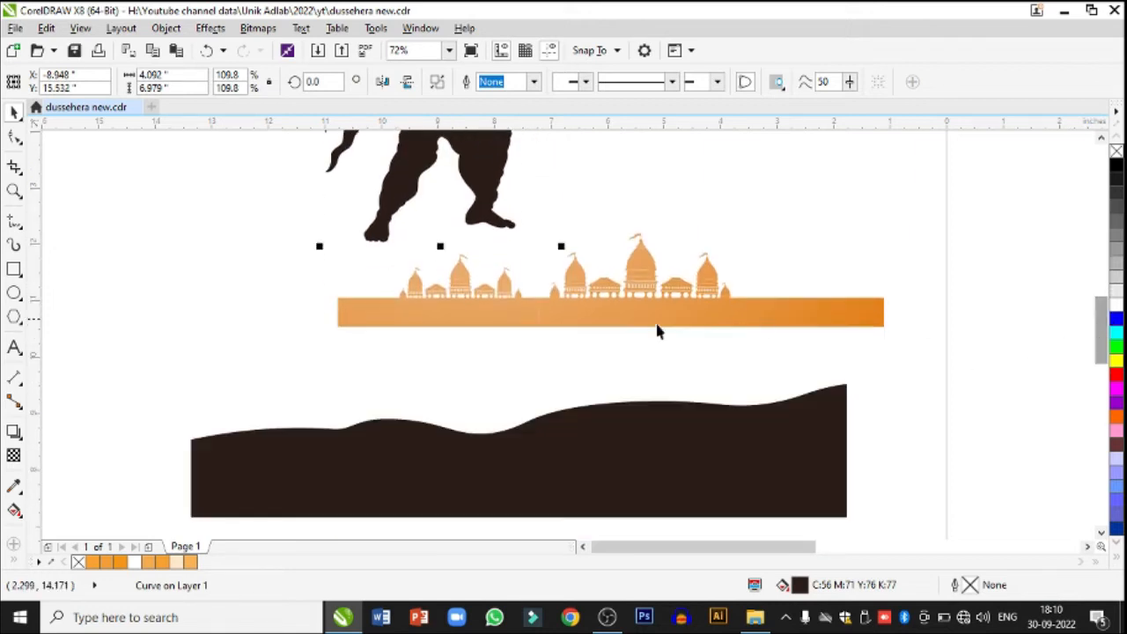
pyautogui.click(631, 321)
pyautogui.moveTo(662, 325); pyautogui.dragTo(558, 335)
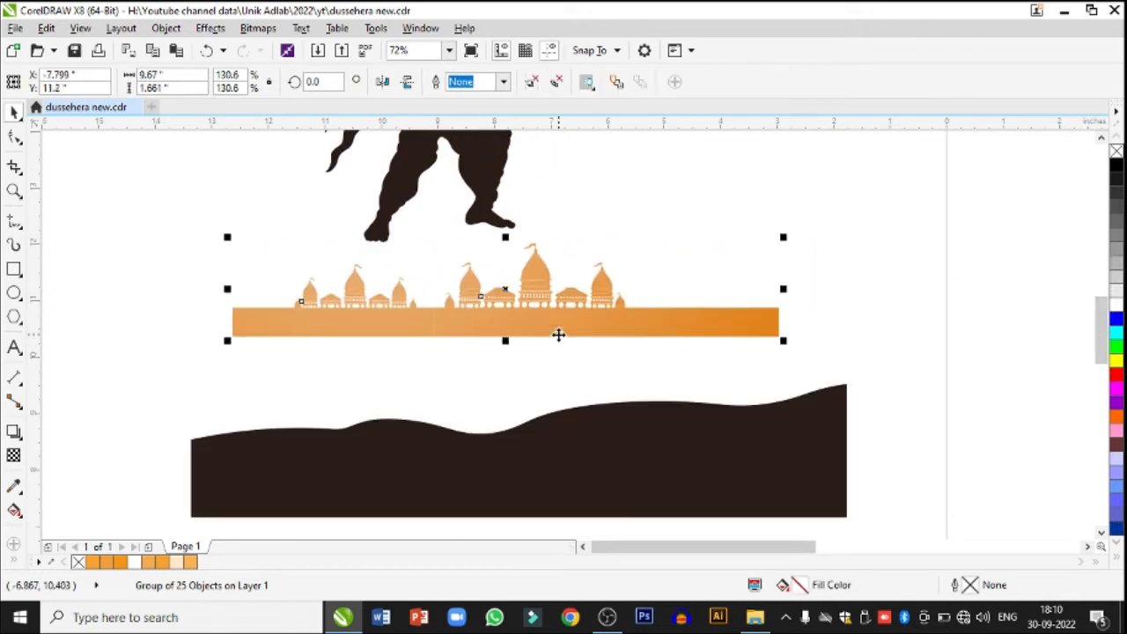
pyautogui.click(558, 478)
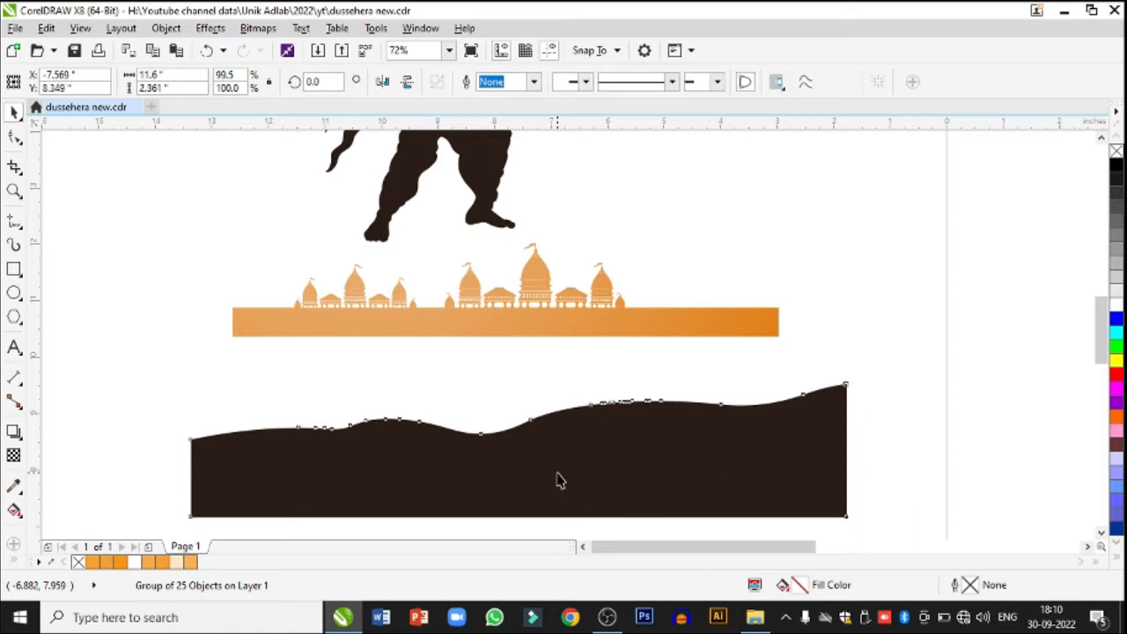
pyautogui.moveTo(559, 479); pyautogui.dragTo(500, 448)
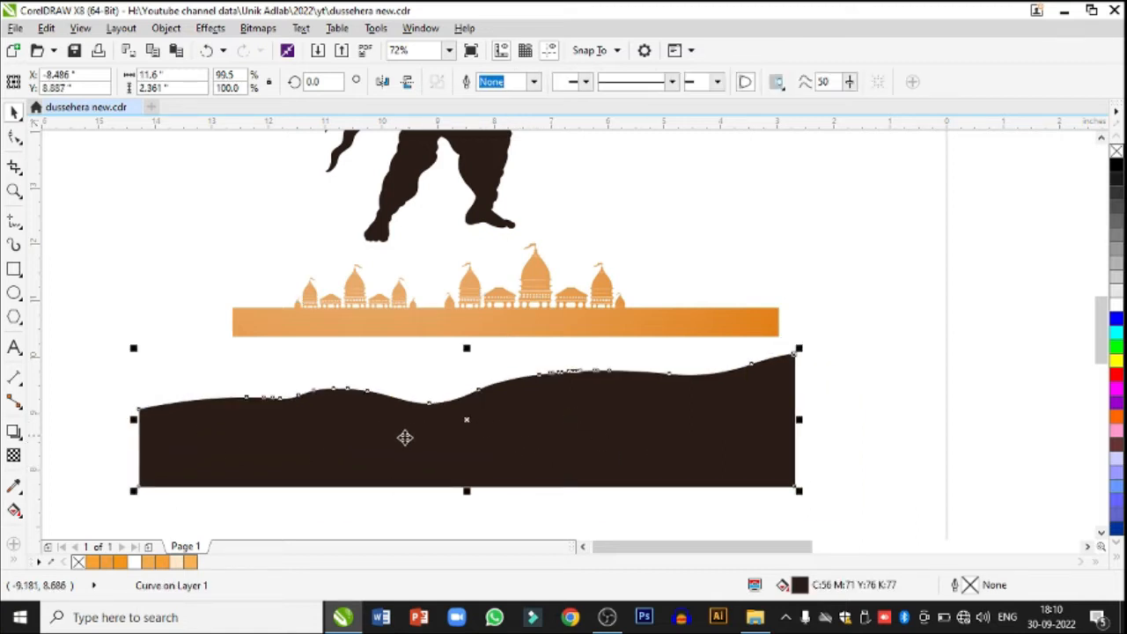
# - Examine the prepared silhouettes, greeting text, logo and contact icons placed on both sides of the blank page
pyautogui.click(14, 191)
pyautogui.scroll(-3, 526, 337)
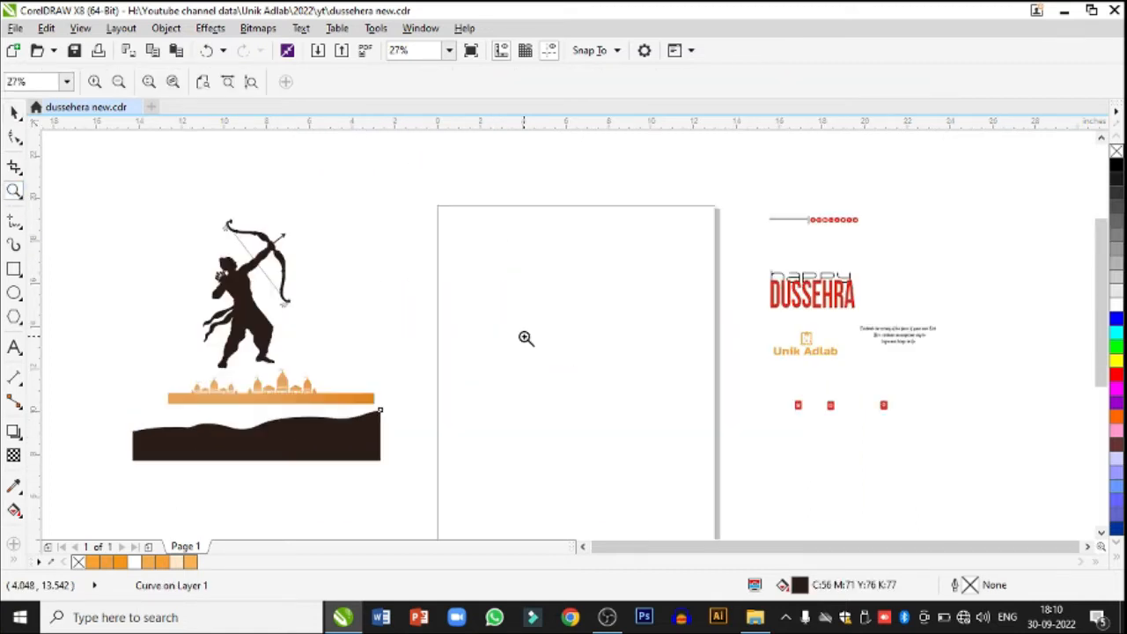
pyautogui.moveTo(718, 205); pyautogui.dragTo(930, 434)
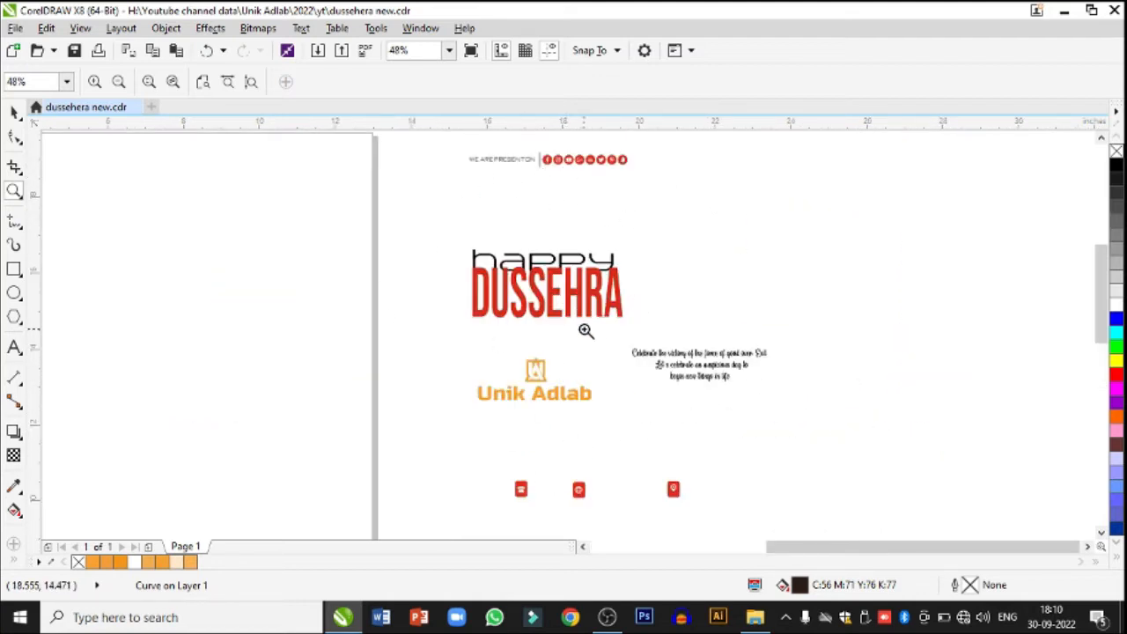
pyautogui.rightClick(585, 330)
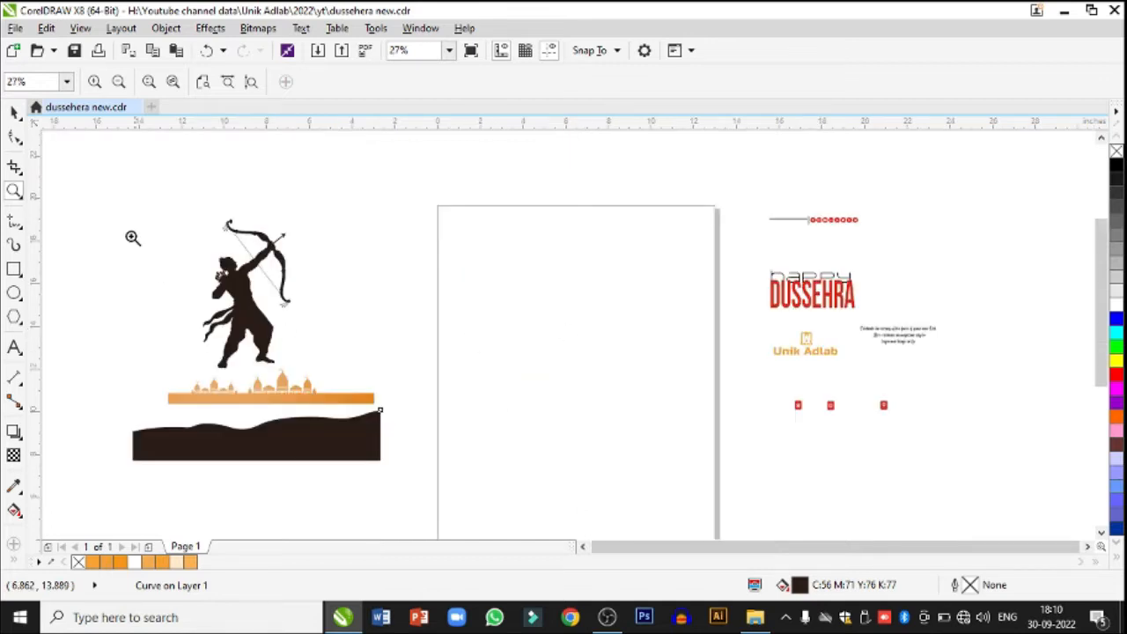
pyautogui.moveTo(168, 169); pyautogui.dragTo(928, 461)
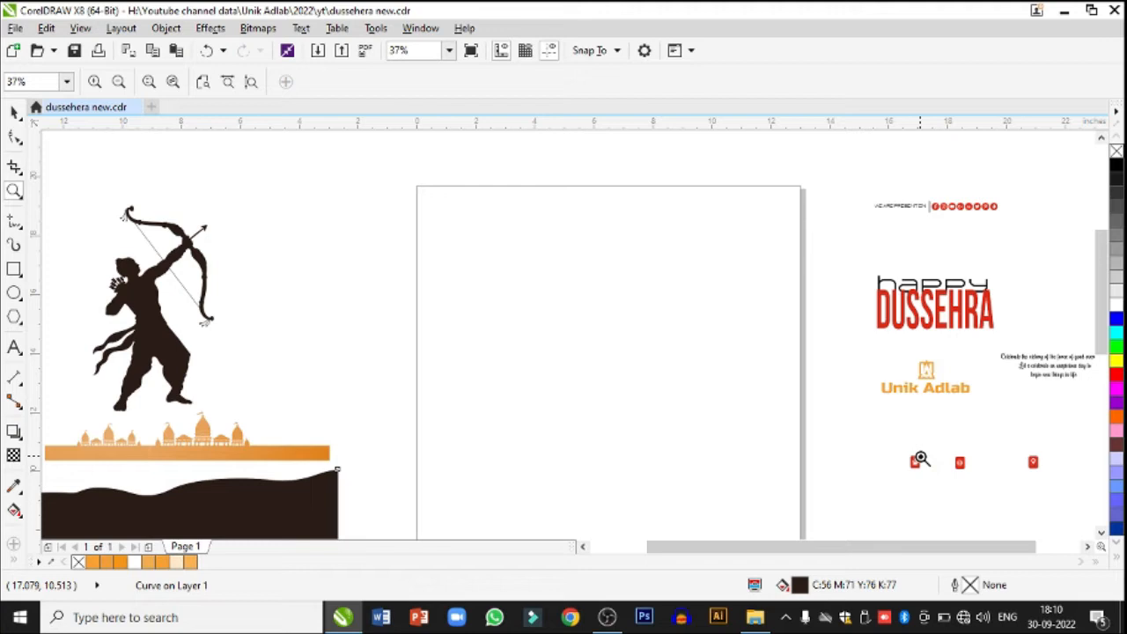
pyautogui.rightClick(595, 371)
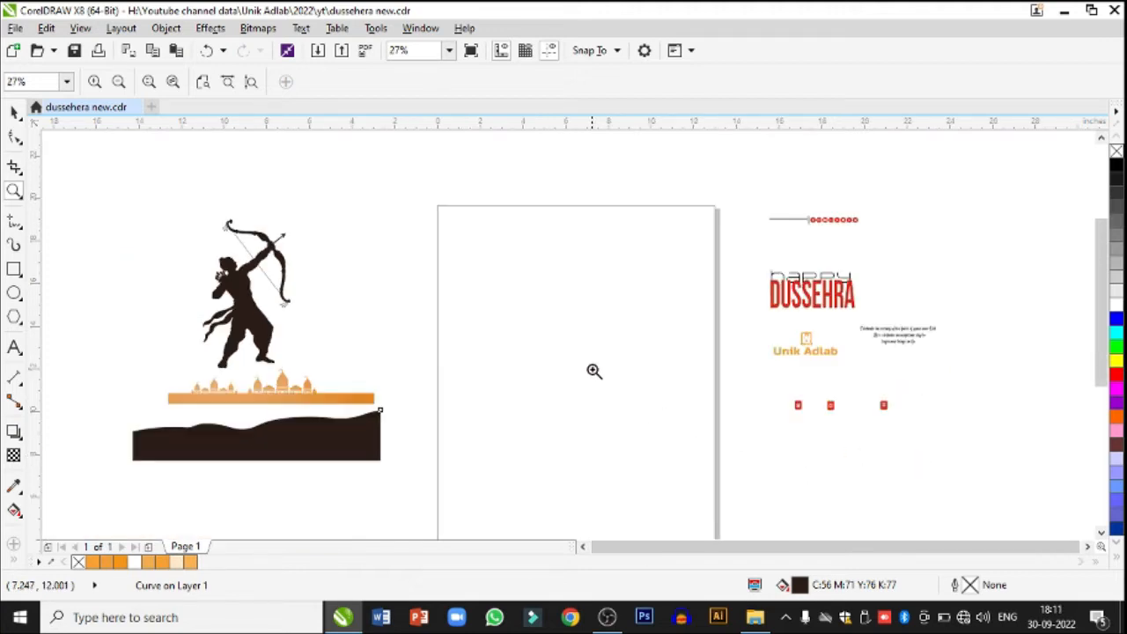
# - Draw a rectangle on the blank page and set its size to 11.6 inches wide by 9.6 inches high
pyautogui.moveTo(157, 171); pyautogui.dragTo(947, 484)
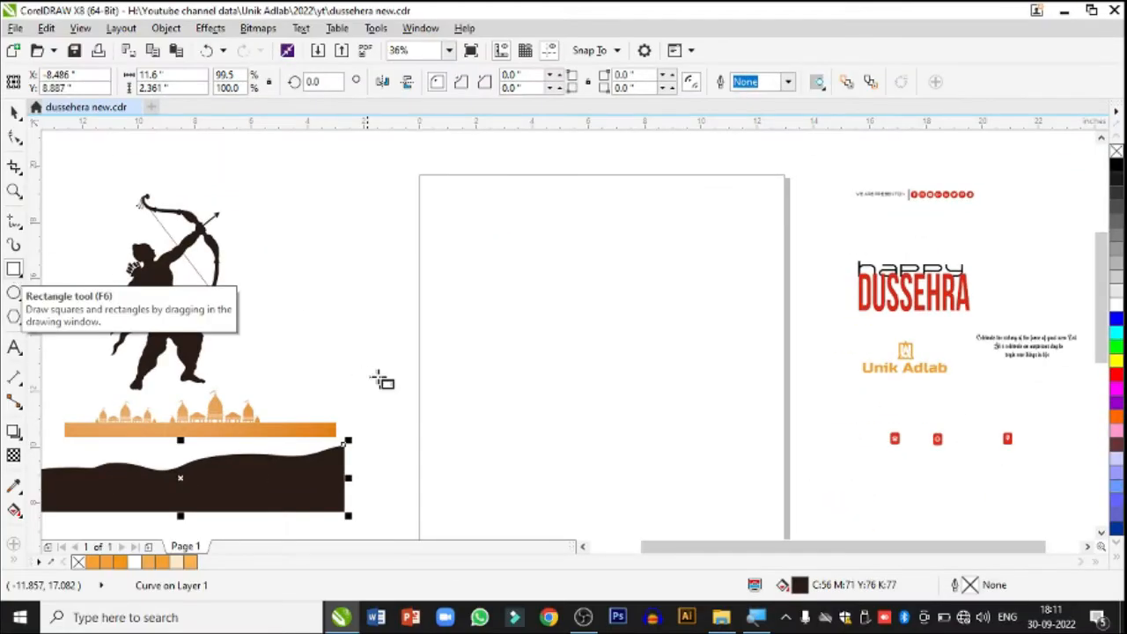
pyautogui.moveTo(458, 212); pyautogui.dragTo(736, 447)
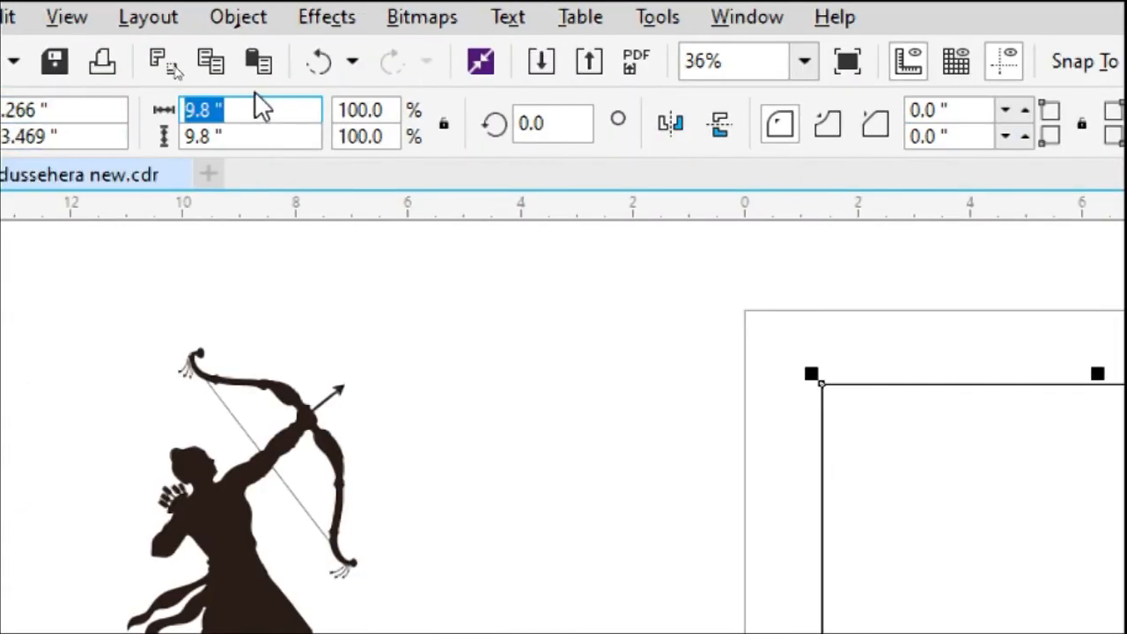
pyautogui.write('11.6')
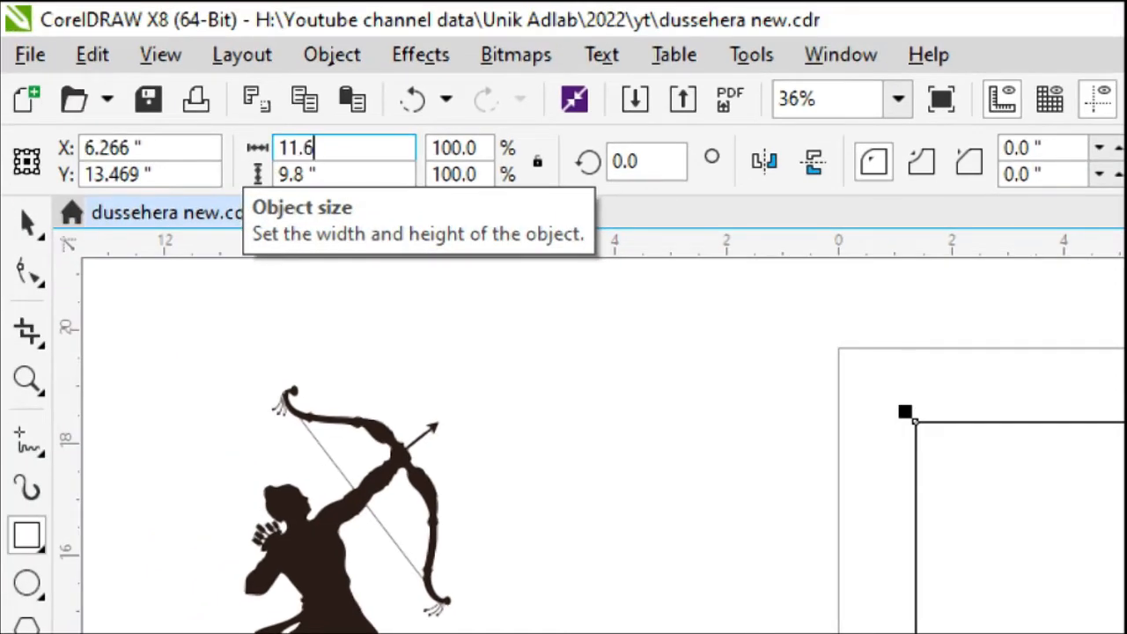
pyautogui.press('Tab')
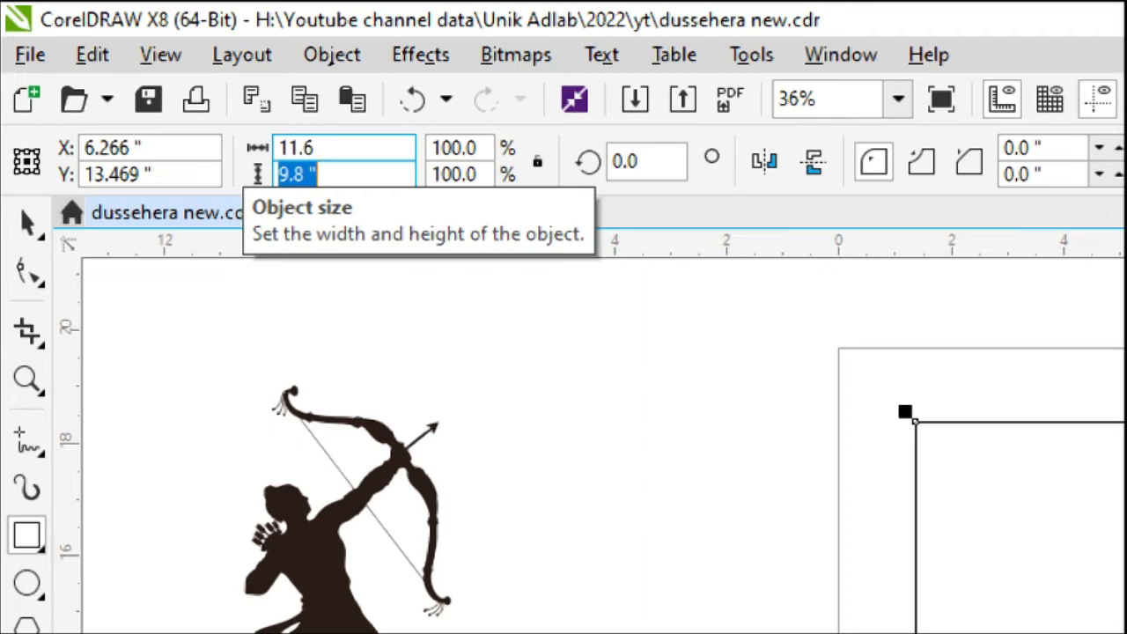
pyautogui.write('9')
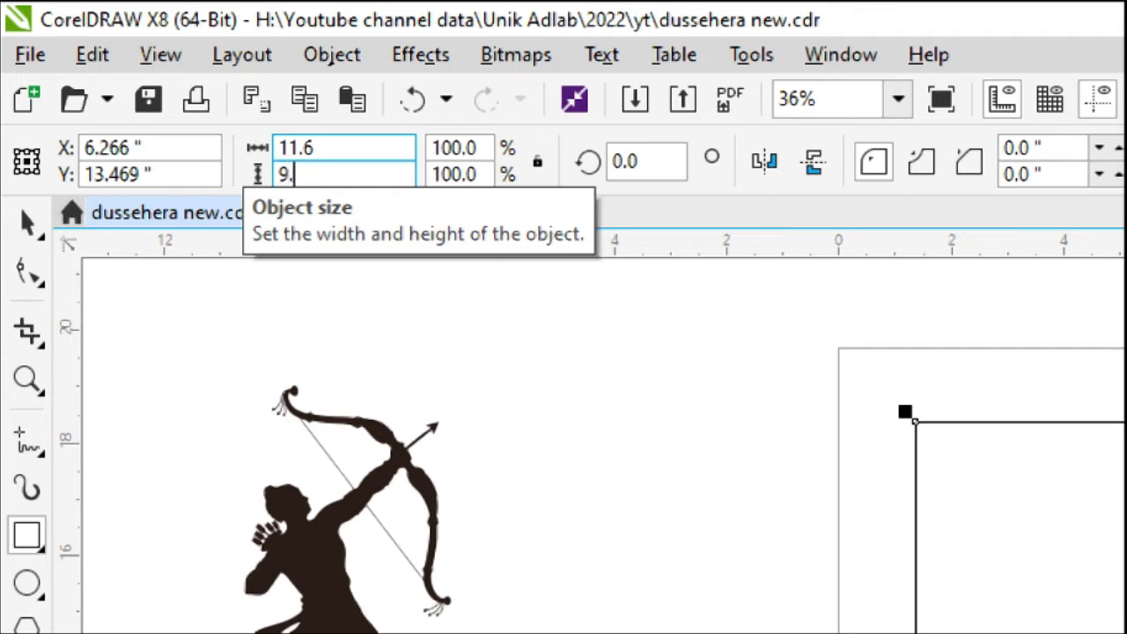
pyautogui.write('.6')
pyautogui.press('Return')
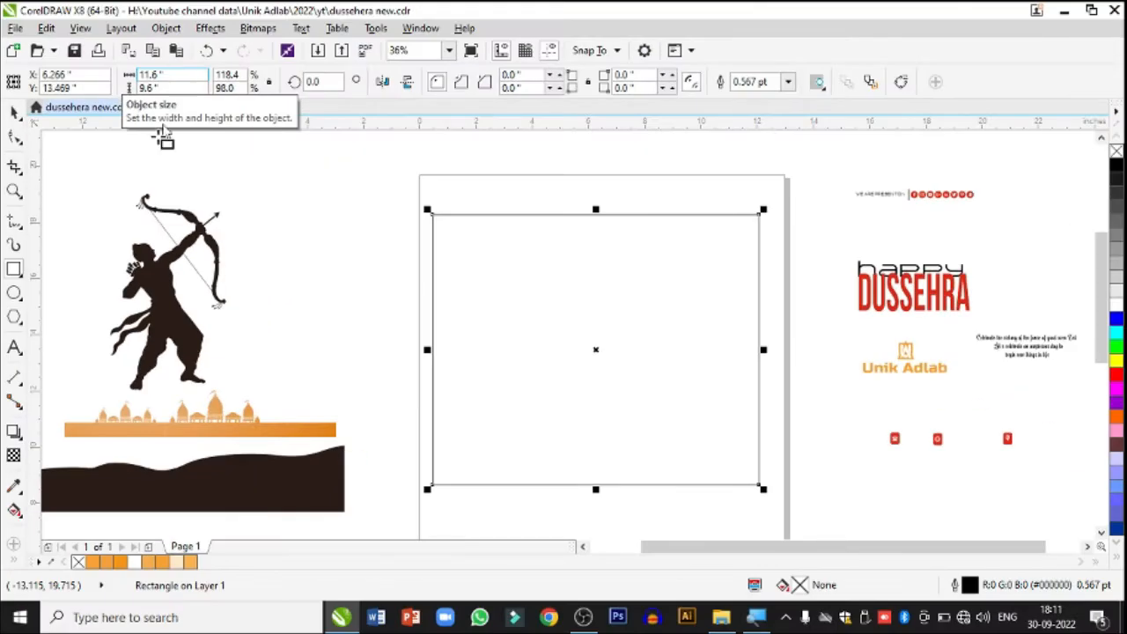
# - Fill the rectangle on the page with the light orange document color C2 M38 Y76 K0
pyautogui.click(14, 112)
pyautogui.click(556, 314)
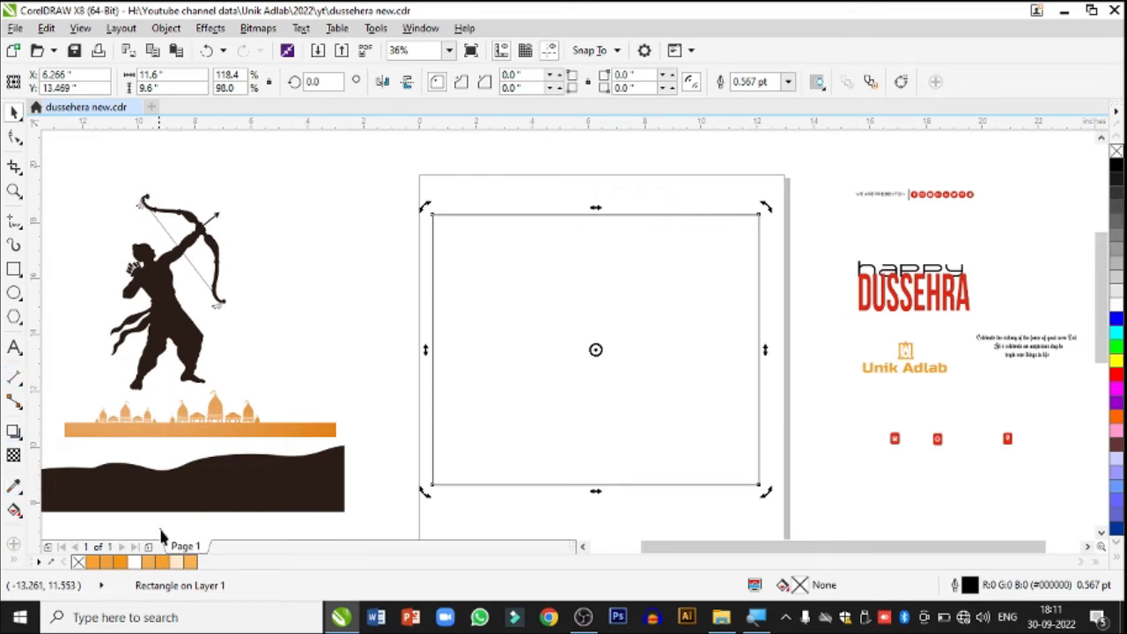
pyautogui.click(190, 562)
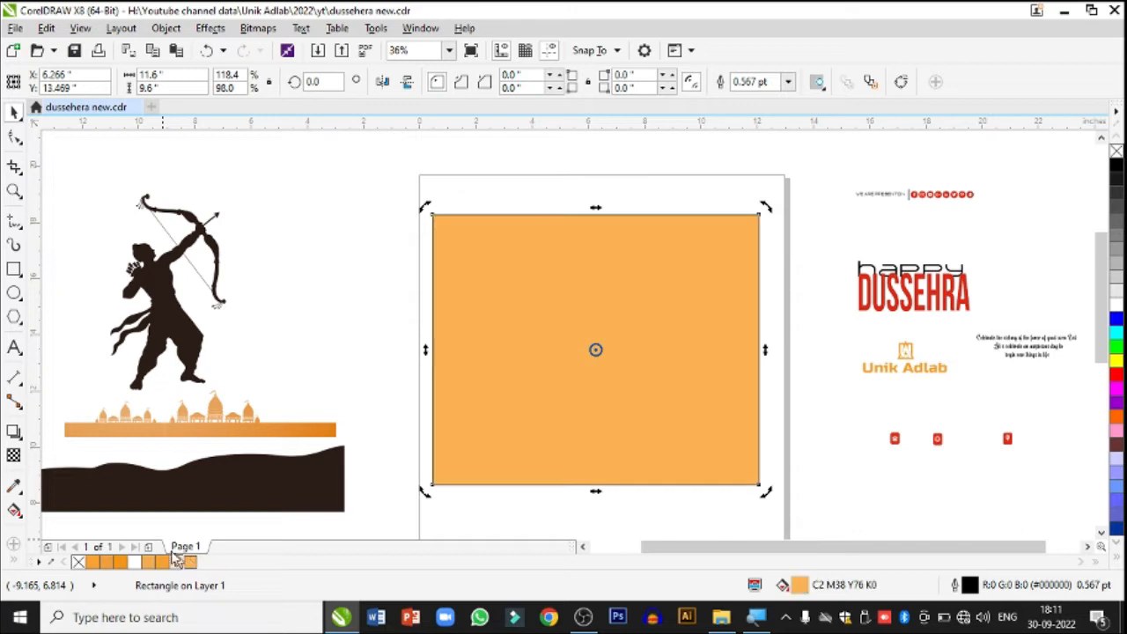
# - Apply a horizontal fountain fill to the rectangle, from light orange at its right edge to pale cream (C0 M13 Y25 K0) at its left
pyautogui.click(14, 190)
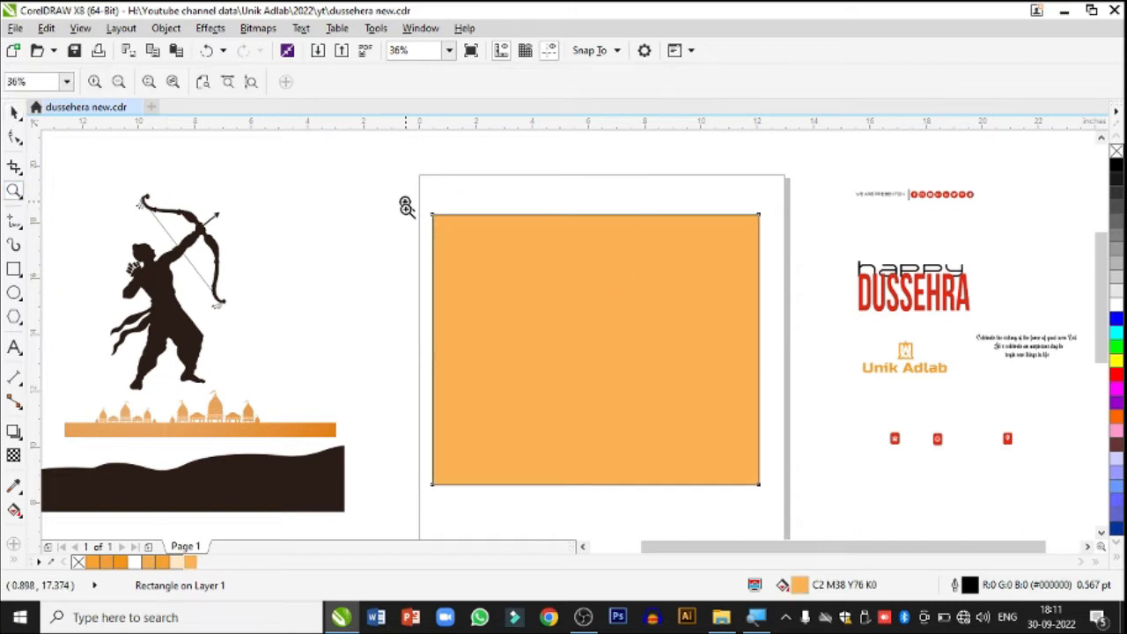
pyautogui.moveTo(404, 202); pyautogui.dragTo(806, 509)
pyautogui.click(14, 112)
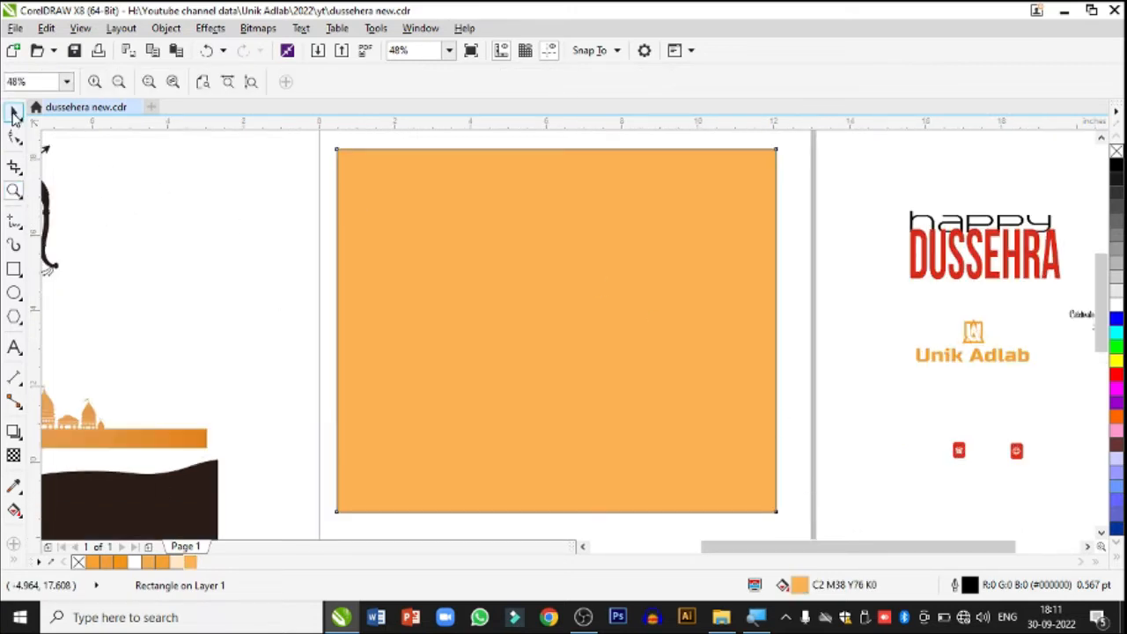
pyautogui.click(547, 361)
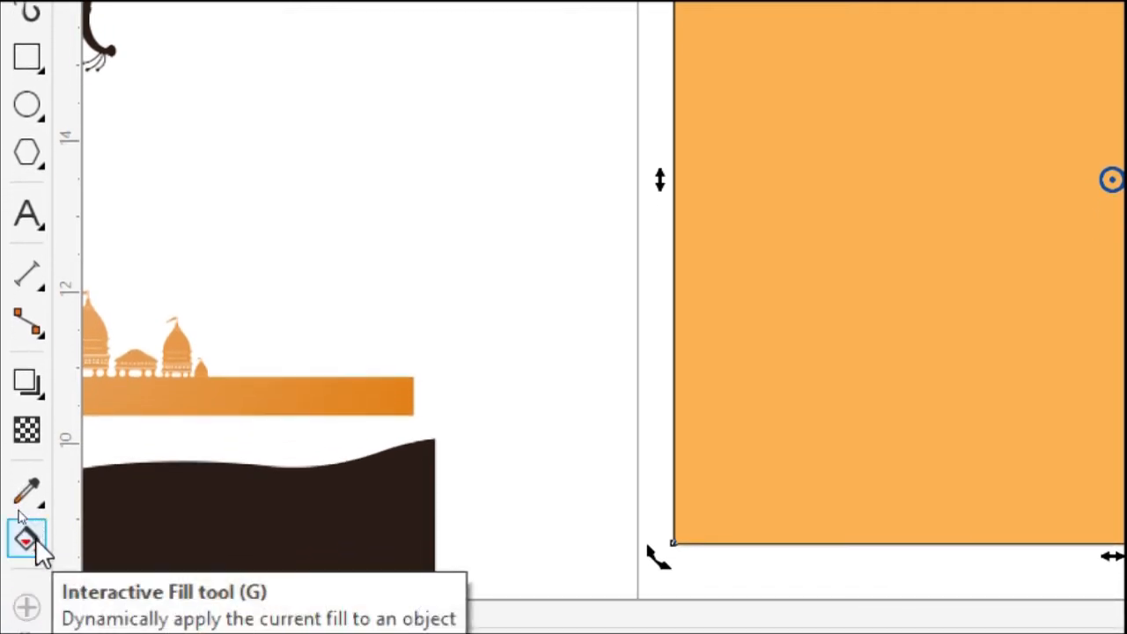
pyautogui.click(35, 539)
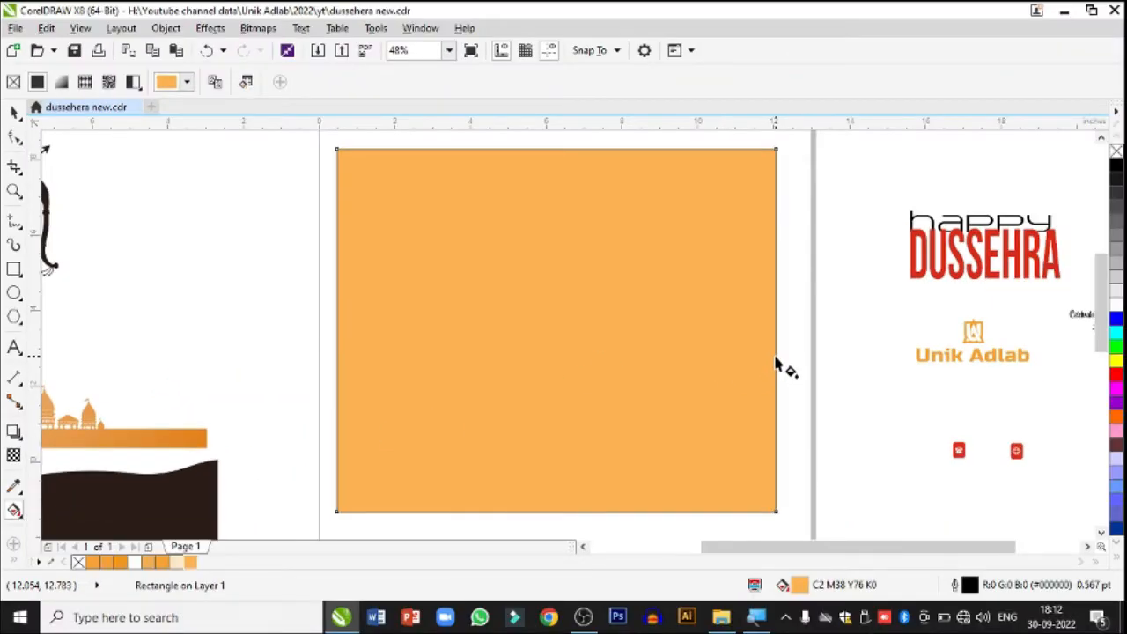
pyautogui.moveTo(776, 361); pyautogui.dragTo(343, 343)
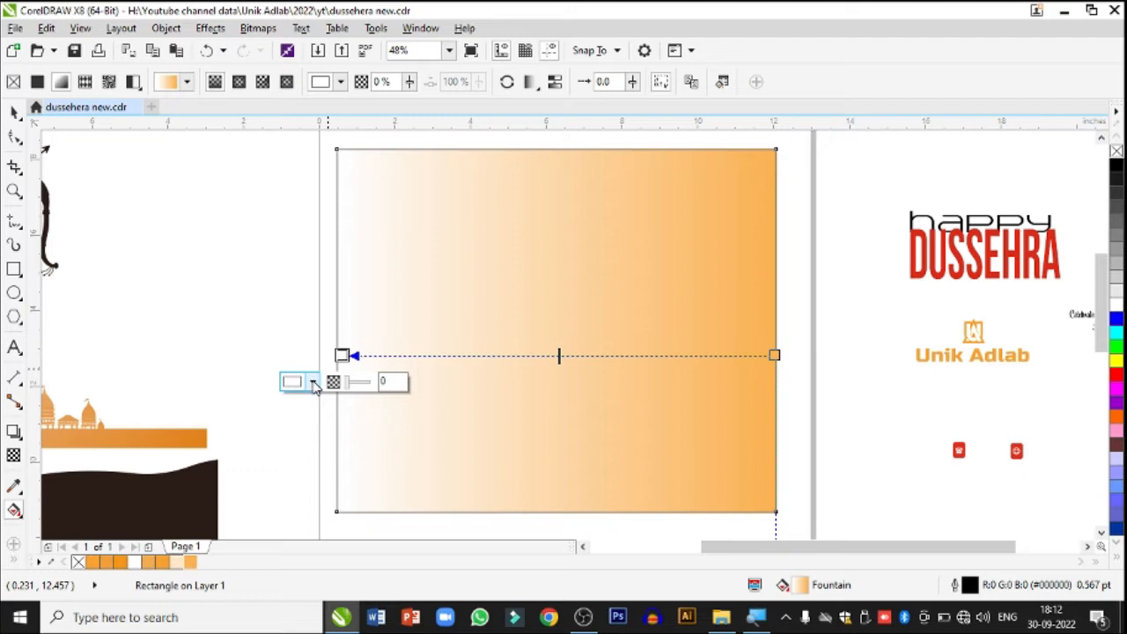
pyautogui.click(313, 384)
pyautogui.click(348, 424)
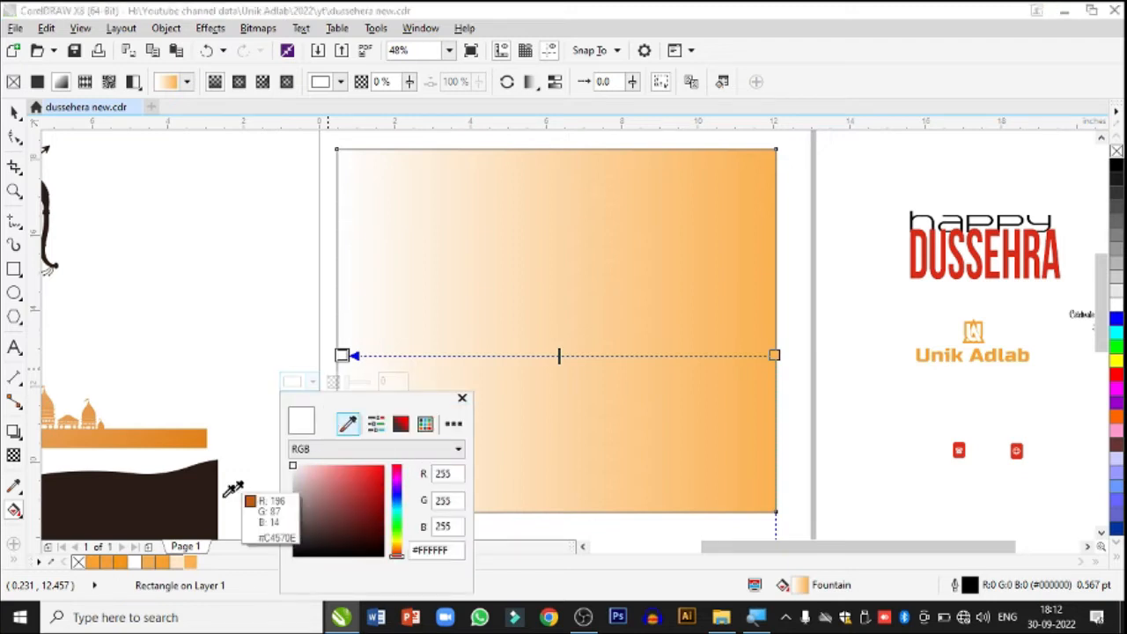
pyautogui.click(179, 557)
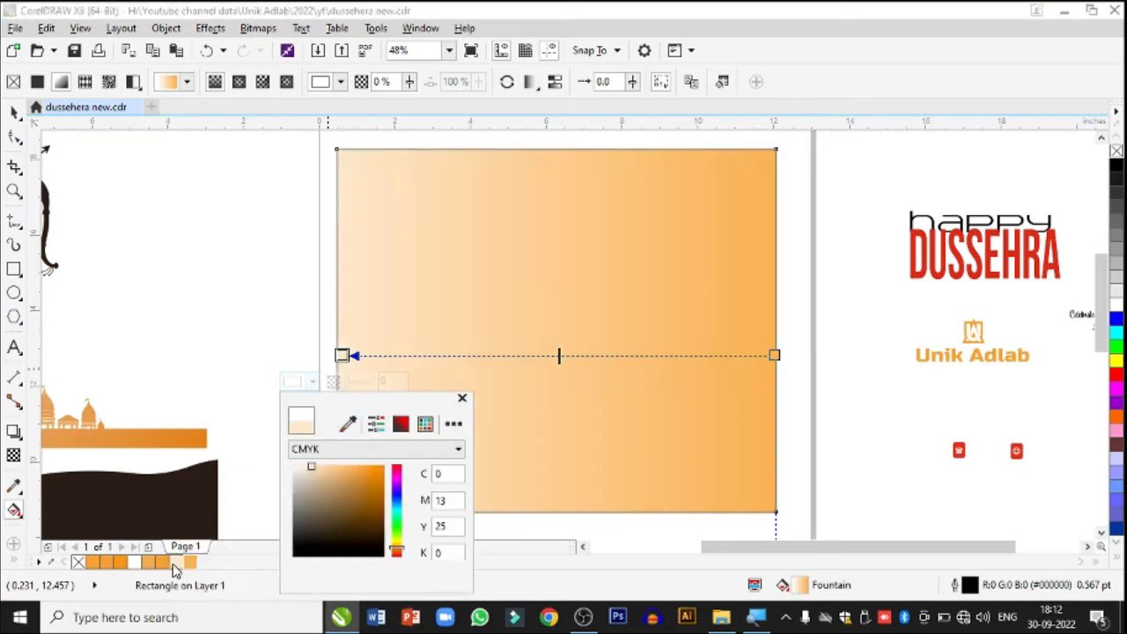
pyautogui.click(14, 113)
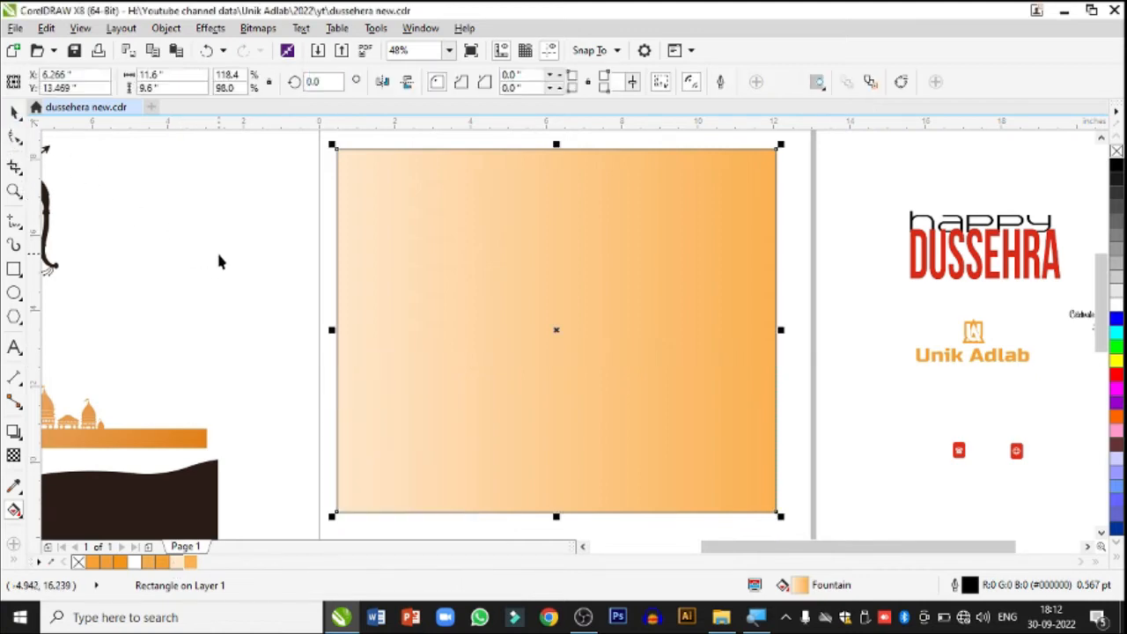
# - Remove the gradient rectangle's outline by setting its outline width to None
pyautogui.click(219, 255)
pyautogui.click(397, 266)
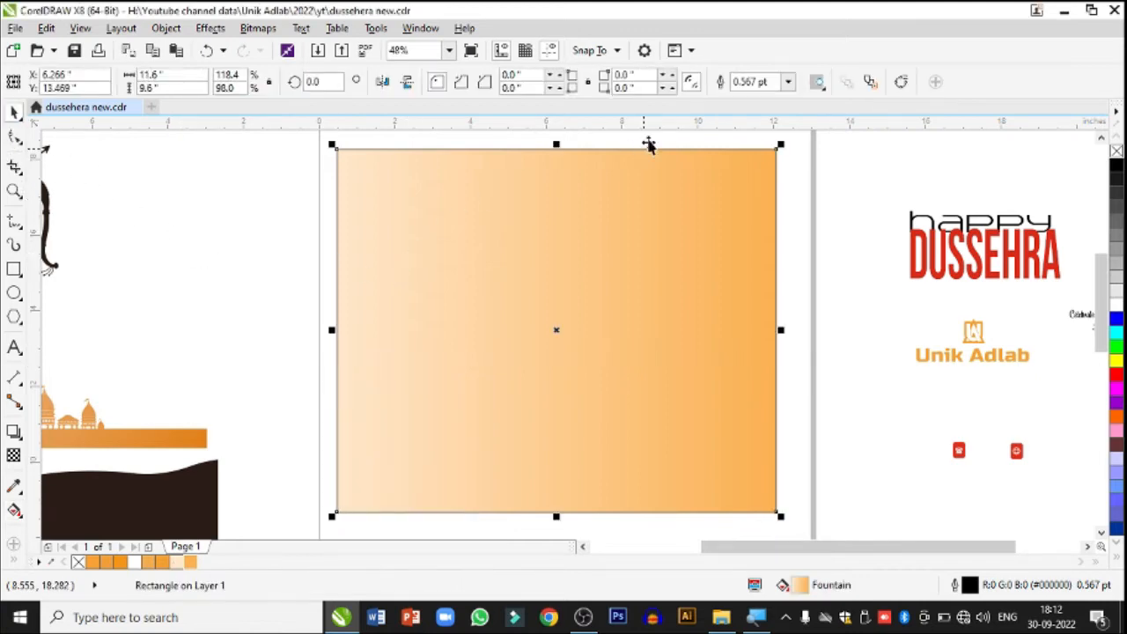
pyautogui.click(788, 82)
pyautogui.click(748, 95)
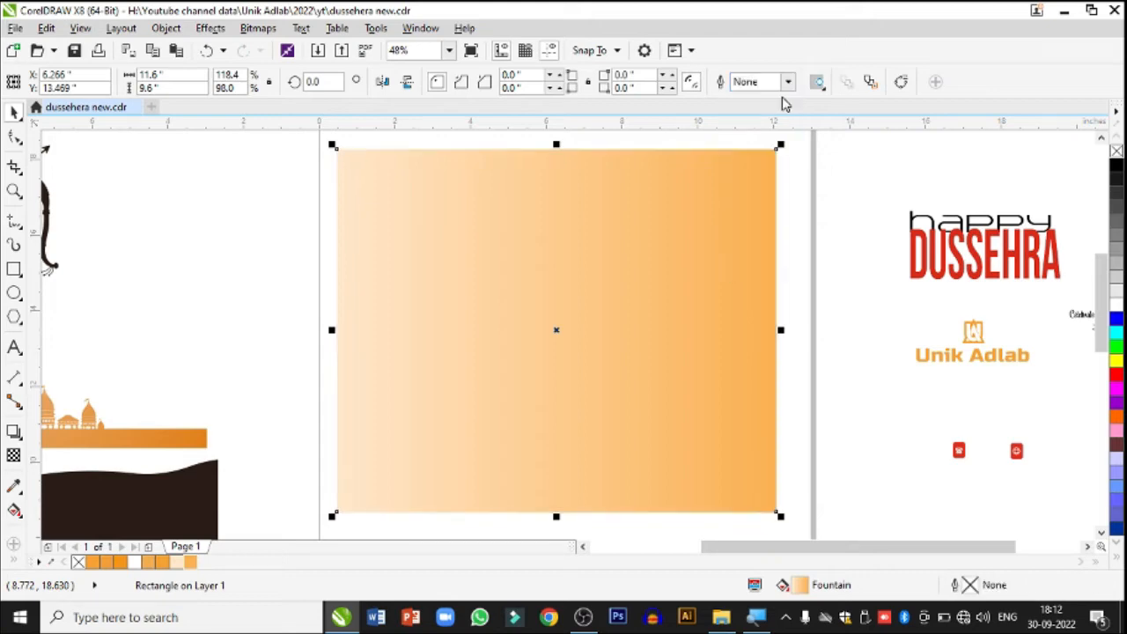
pyautogui.click(244, 300)
pyautogui.click(464, 304)
# - Center the dark hill shape horizontally on the gradient rectangle and align their bottom edges
pyautogui.click(15, 191)
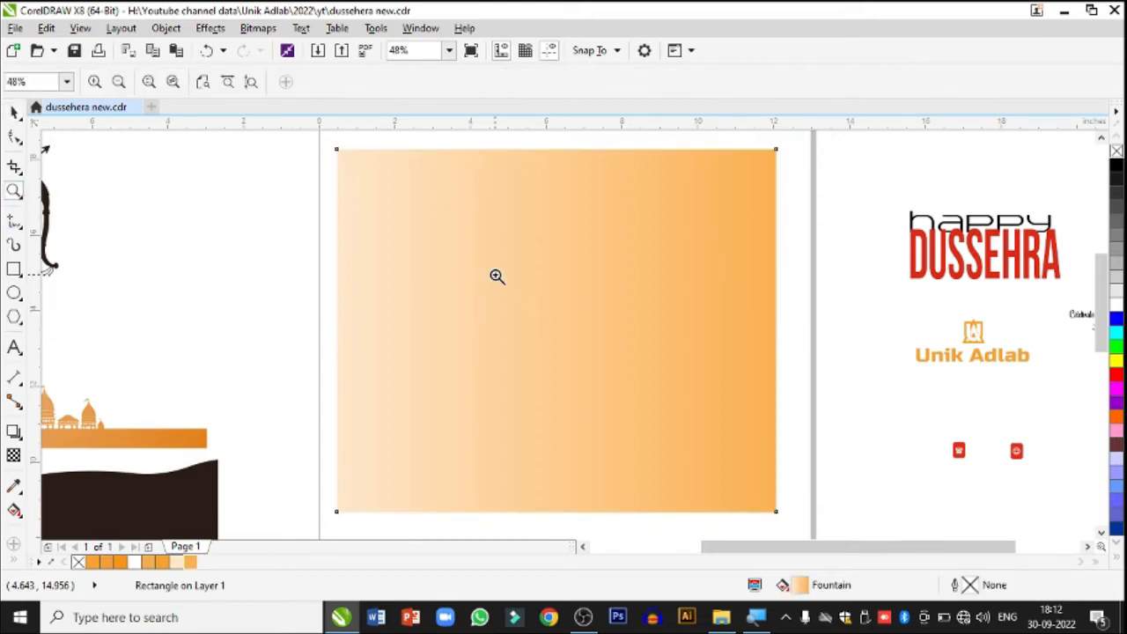
pyautogui.scroll(-2, 497, 277)
pyautogui.moveTo(183, 203); pyautogui.dragTo(807, 477)
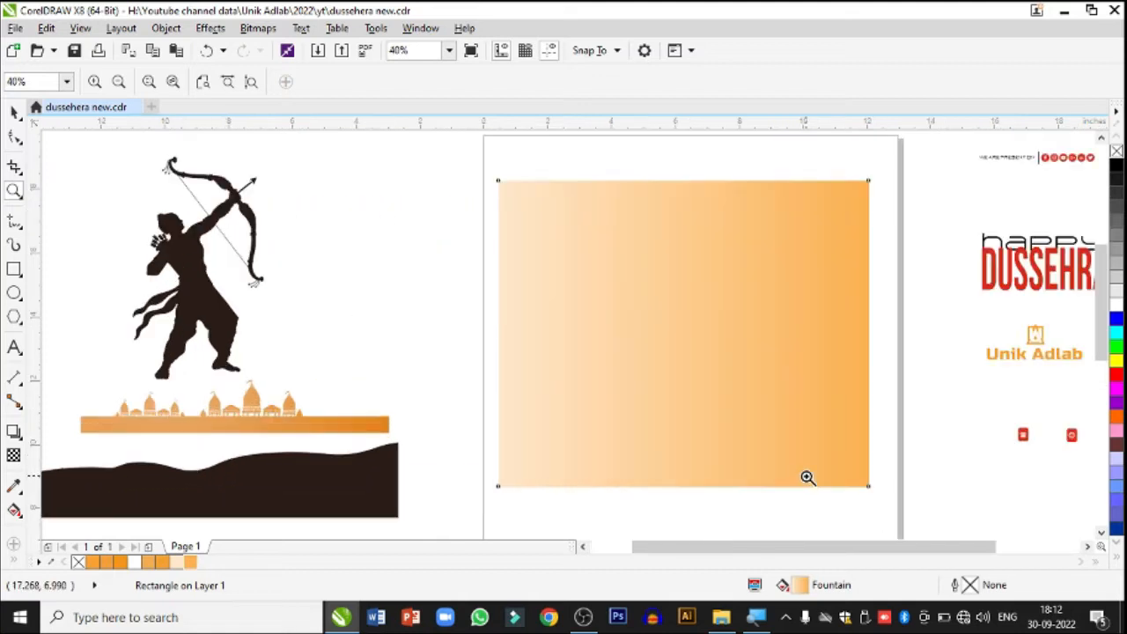
pyautogui.click(14, 112)
pyautogui.click(304, 484)
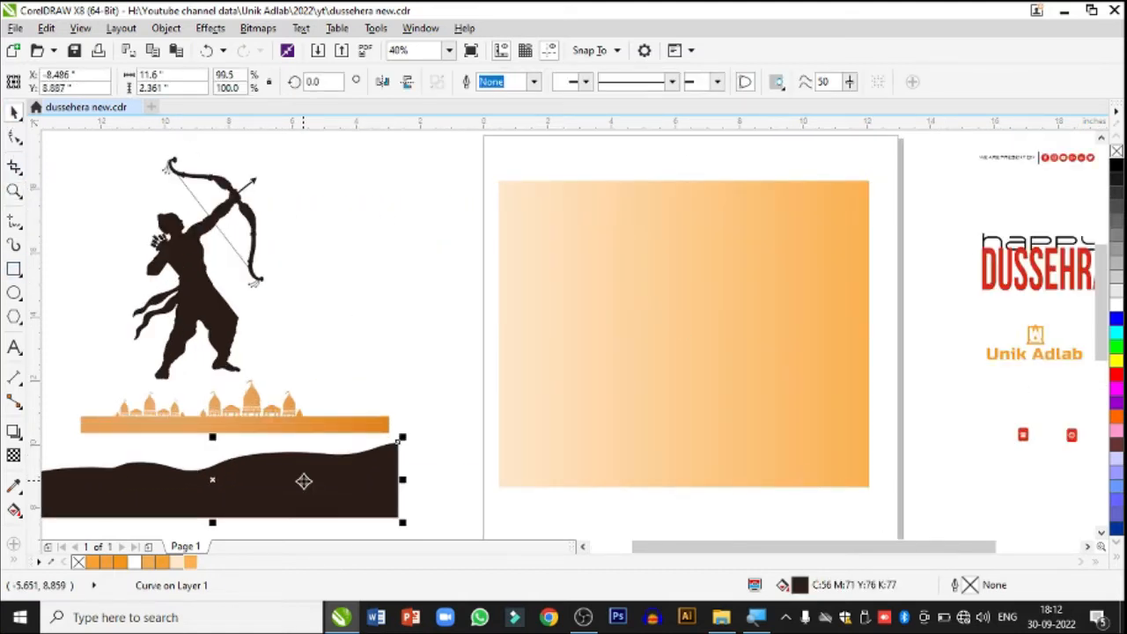
pyautogui.keyDown('shift'); pyautogui.click(725, 418); pyautogui.keyUp('shift')
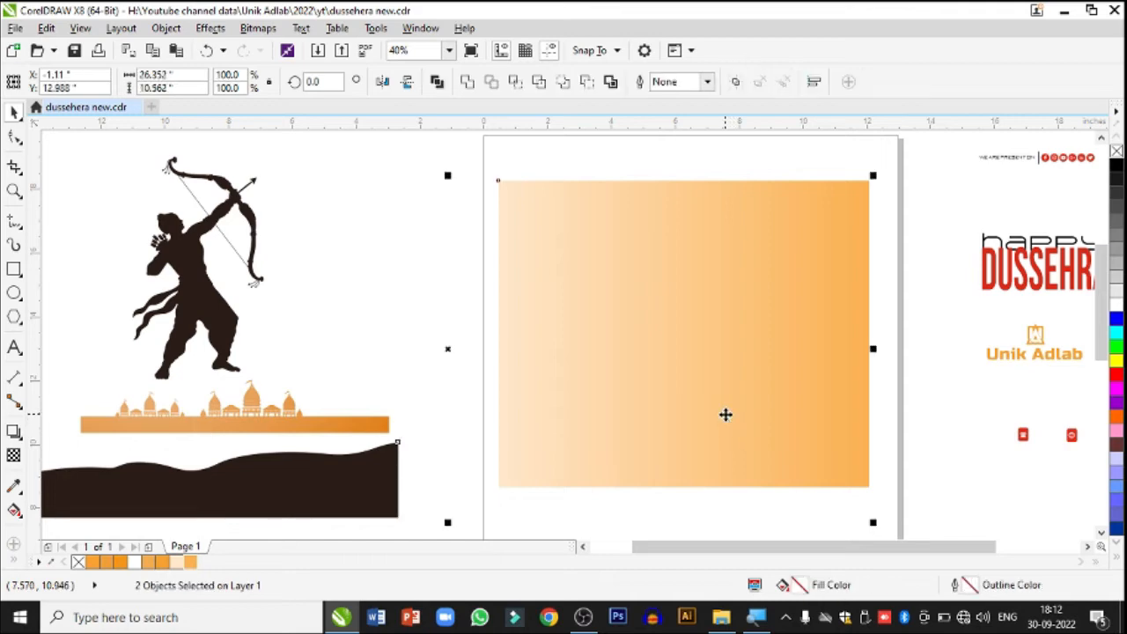
pyautogui.press('c')
pyautogui.press('b')
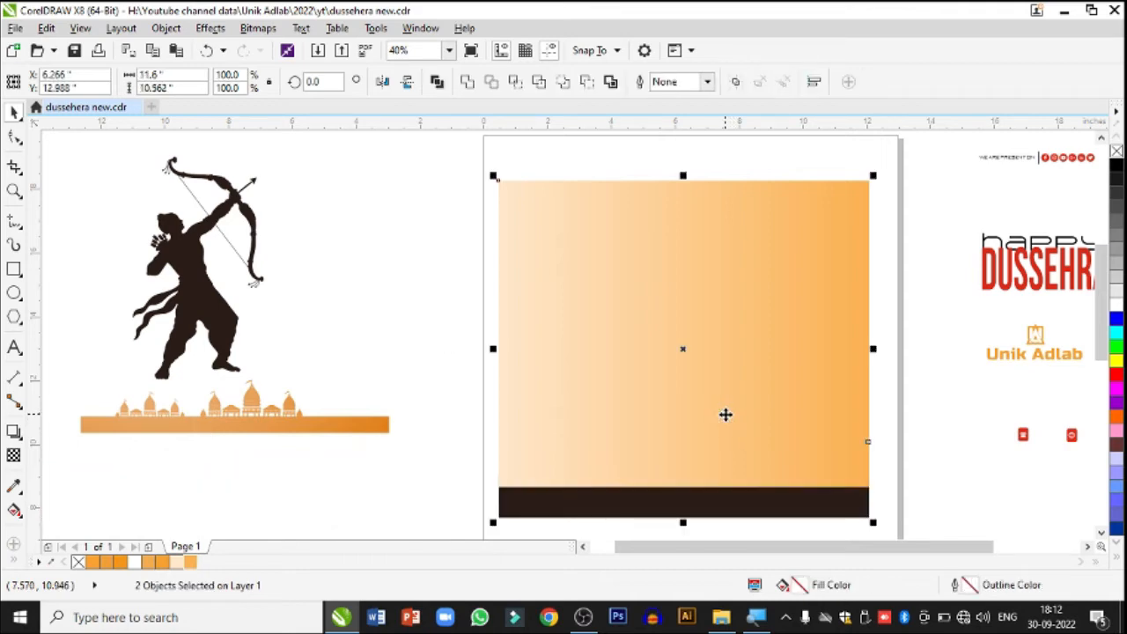
pyautogui.press('b')
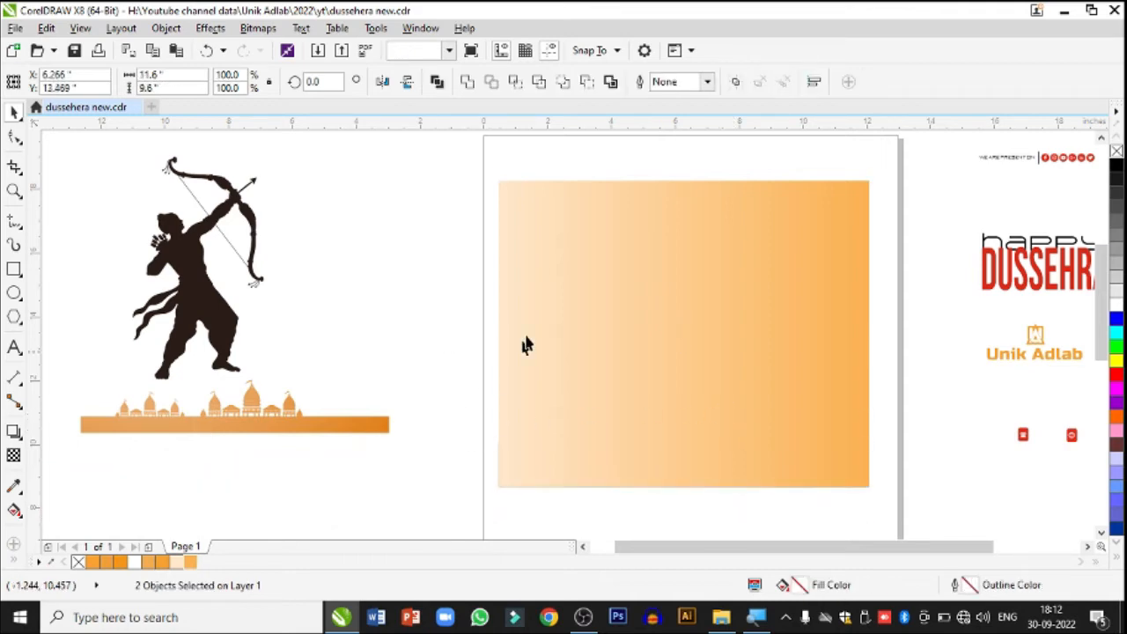
# - Send the gradient rectangle to the back so that it lies behind the dark hill shape
pyautogui.click(545, 313)
pyautogui.hotkey('shift', 'pagedown')
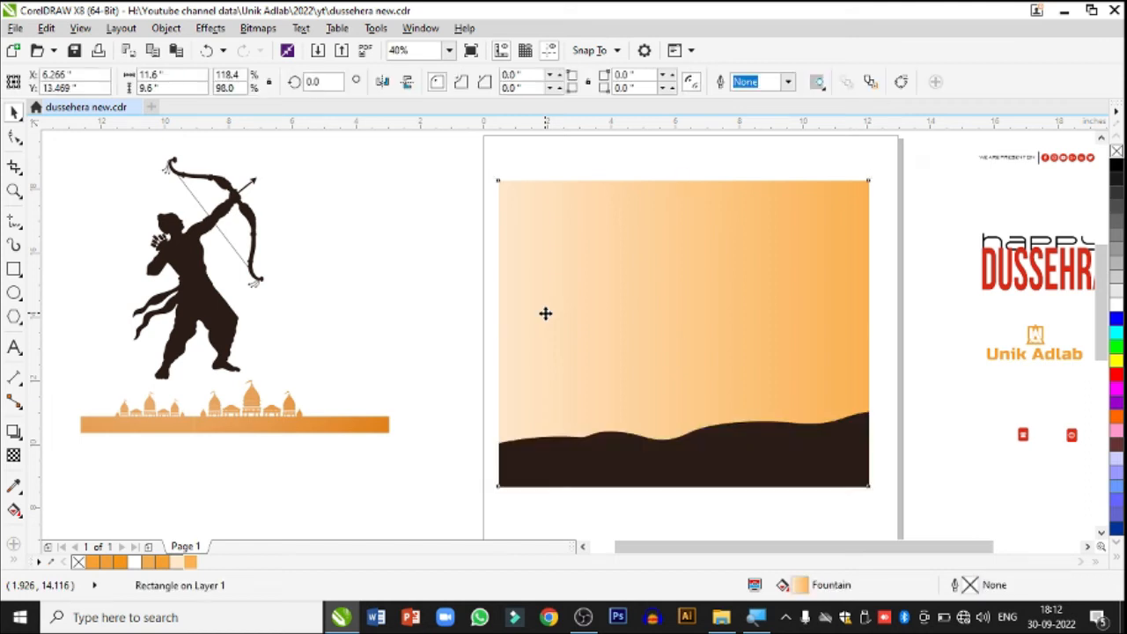
pyautogui.press('Escape')
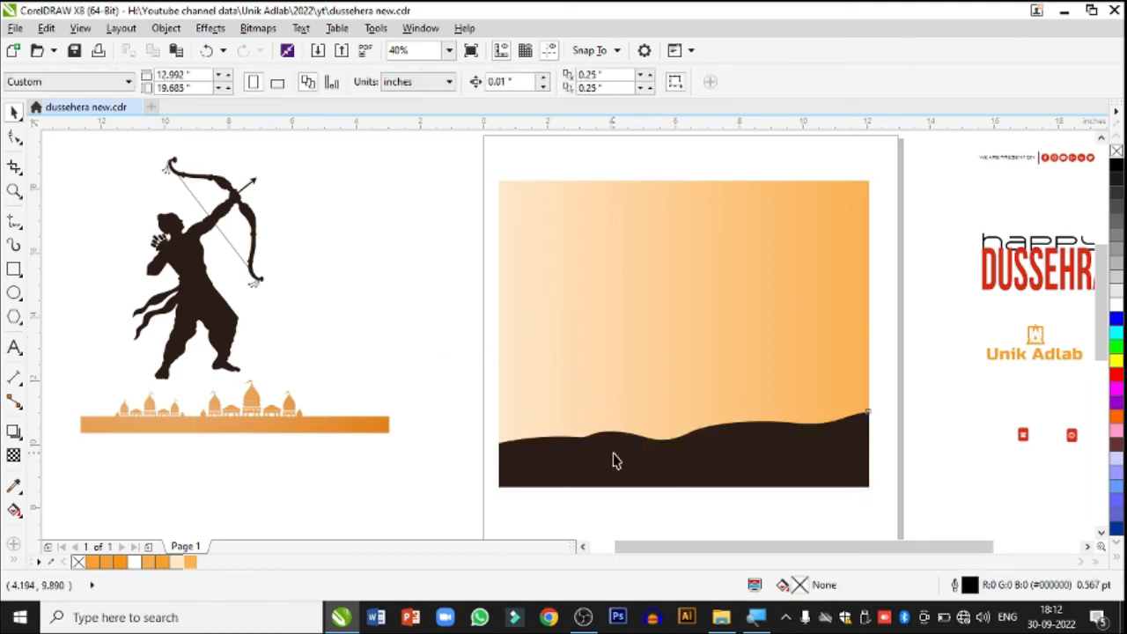
pyautogui.click(717, 461)
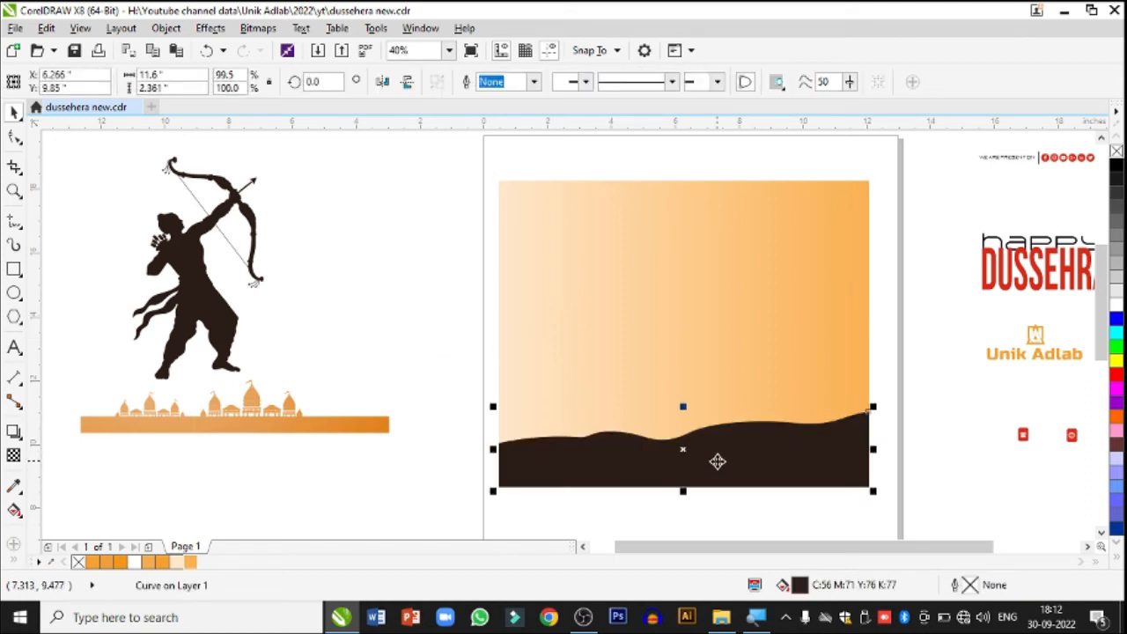
# - Move the orange temple skyline group onto the gradient background, with its base overlapping the left part of the hill's ridge
pyautogui.click(264, 433)
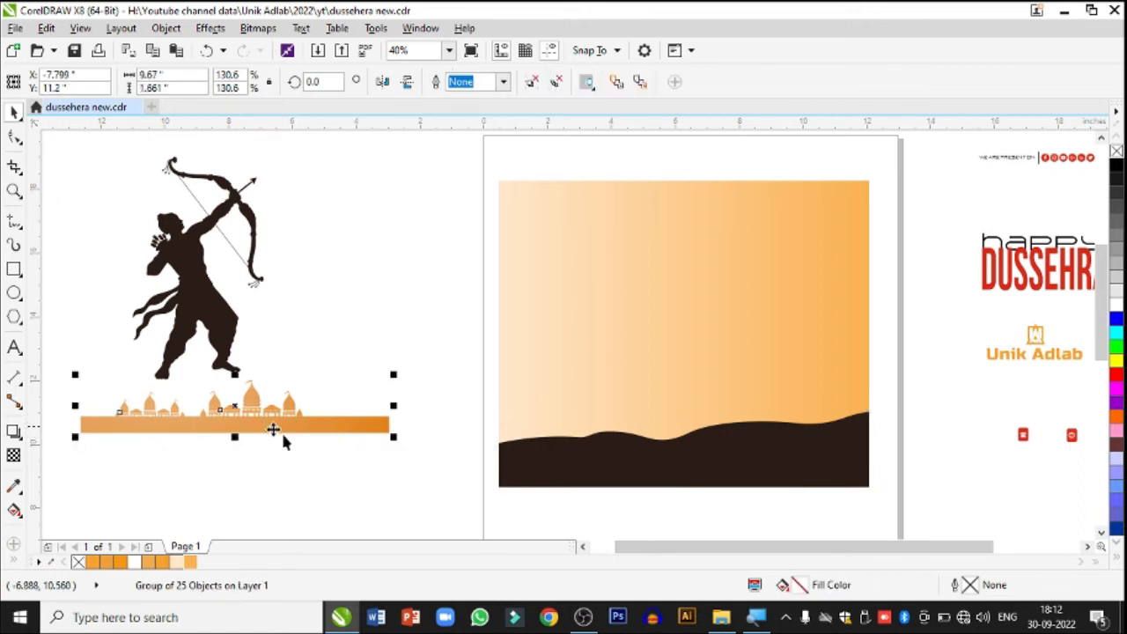
pyautogui.moveTo(236, 409); pyautogui.dragTo(653, 426)
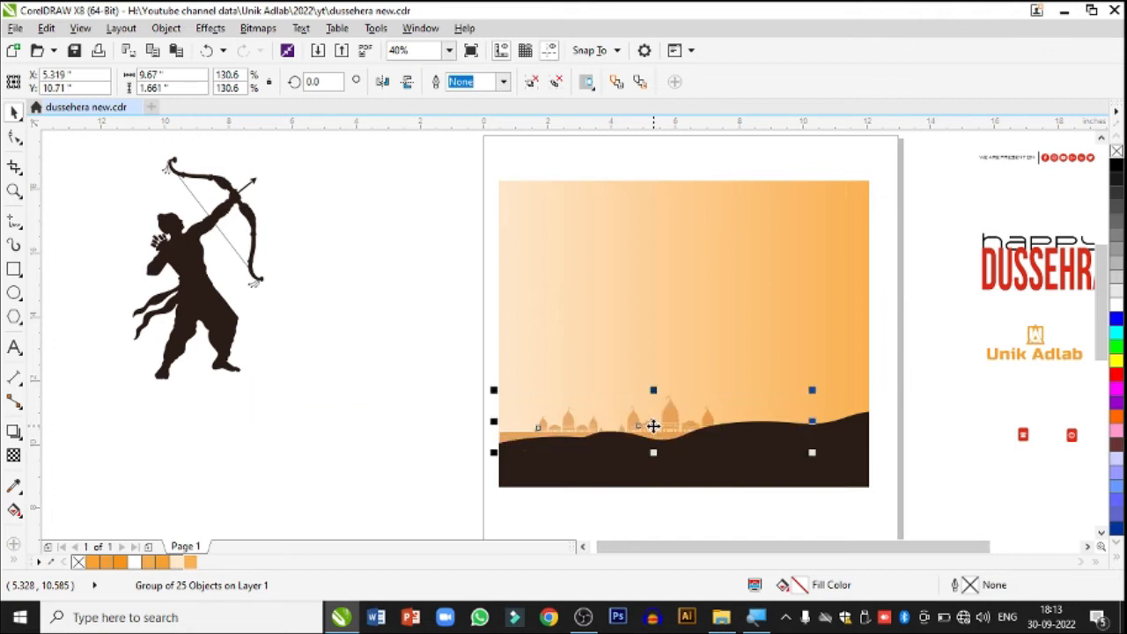
pyautogui.click(420, 405)
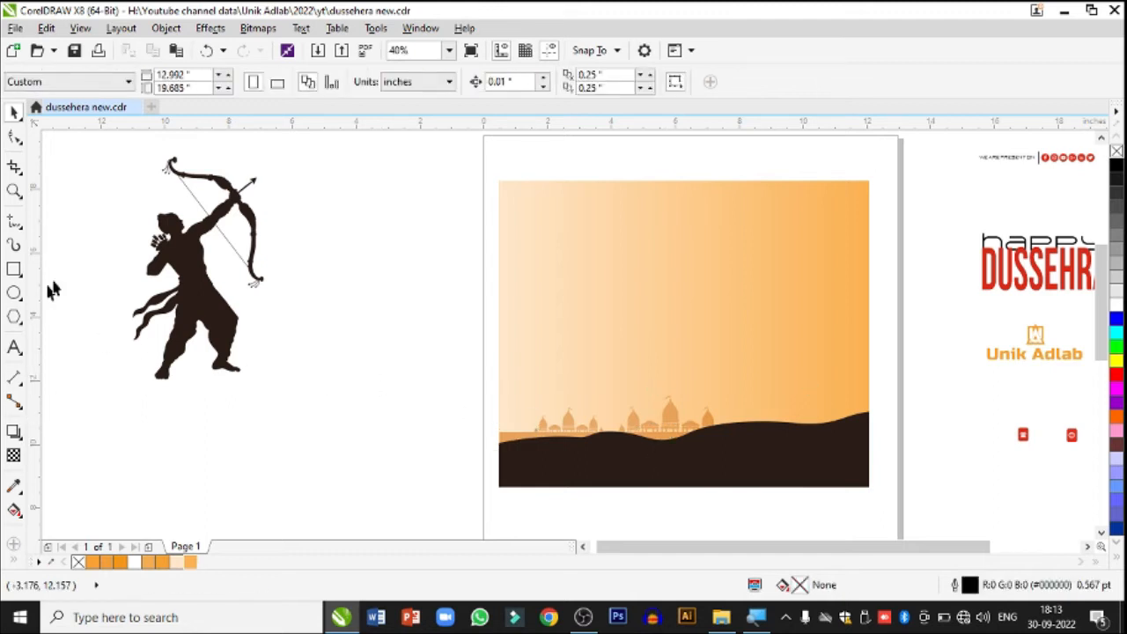
# - Place the archer silhouette on the left part of the background with its feet standing on the hill's ridge
pyautogui.click(207, 277)
pyautogui.moveTo(207, 276); pyautogui.dragTo(572, 332)
pyautogui.click(14, 190)
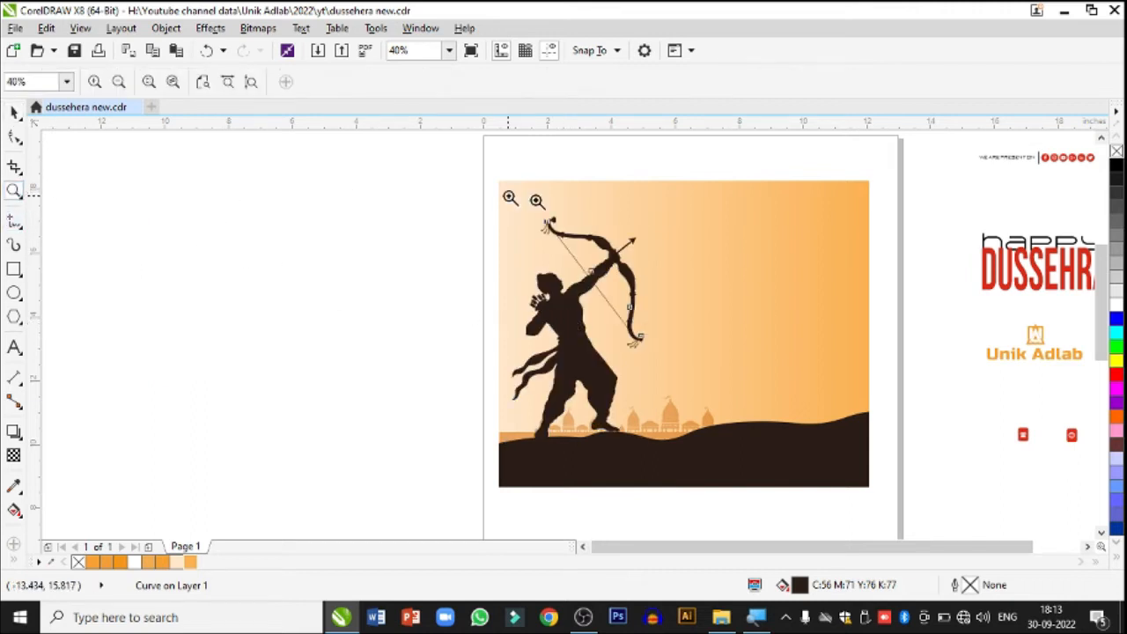
pyautogui.moveTo(451, 182); pyautogui.dragTo(931, 497)
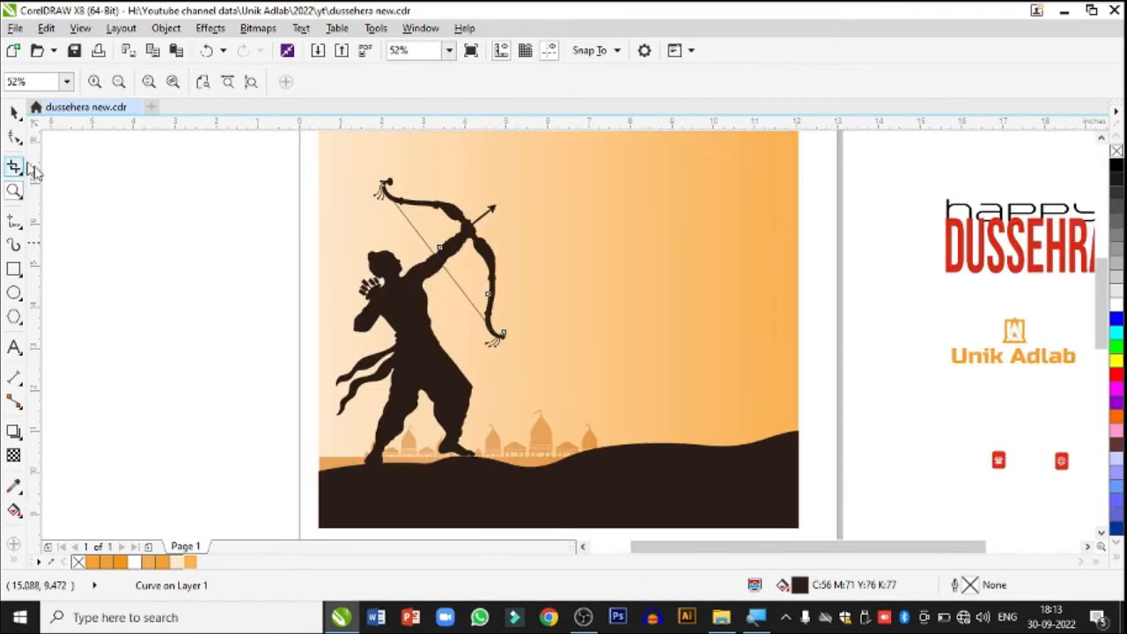
pyautogui.click(16, 115)
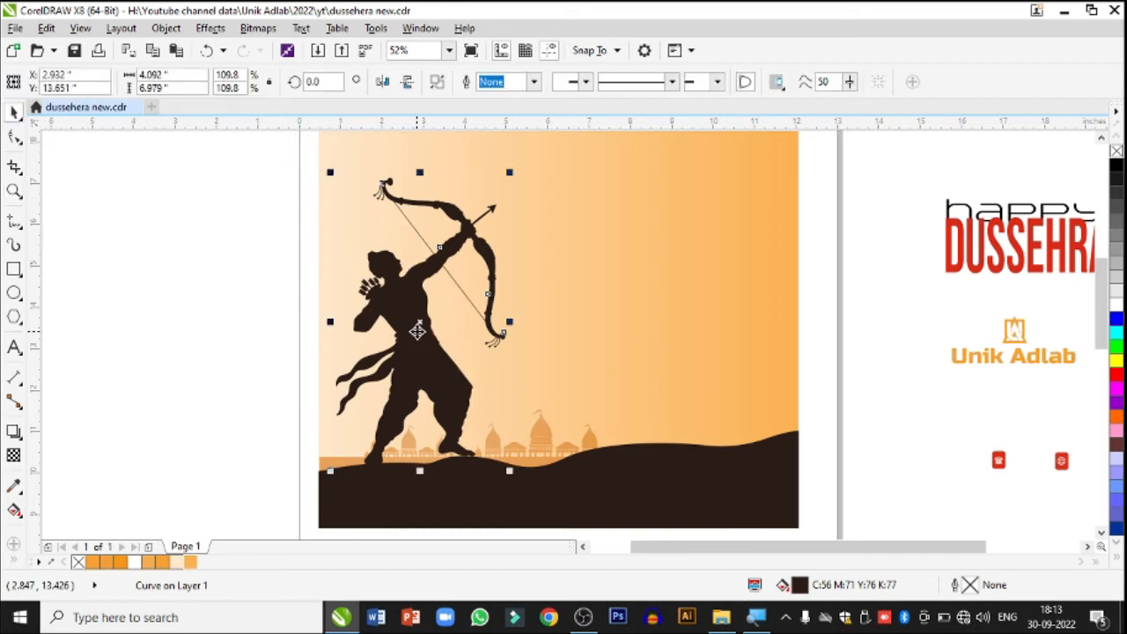
pyautogui.moveTo(415, 322)
pyautogui.mouseDown()
pyautogui.moveTo(435, 344)
pyautogui.moveTo(432, 335)
pyautogui.mouseUp()
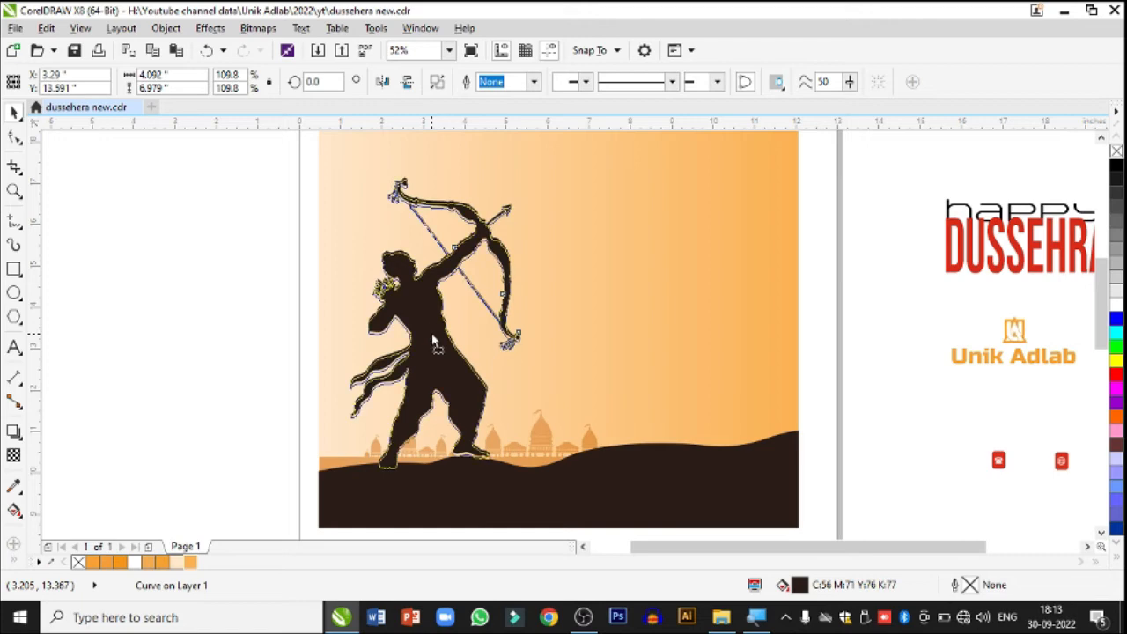
pyautogui.click(251, 344)
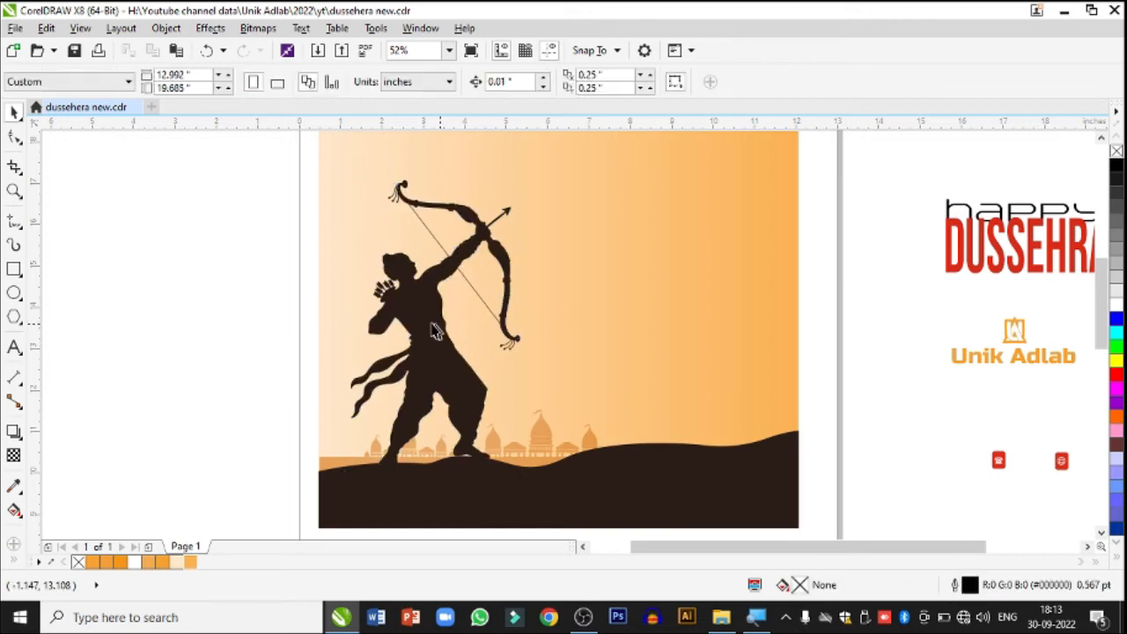
# - Draw a circle about 3.33 inches in diameter over the archer's bow and outstretched arm
pyautogui.click(406, 289)
pyautogui.click(14, 191)
pyautogui.rightClick(488, 242)
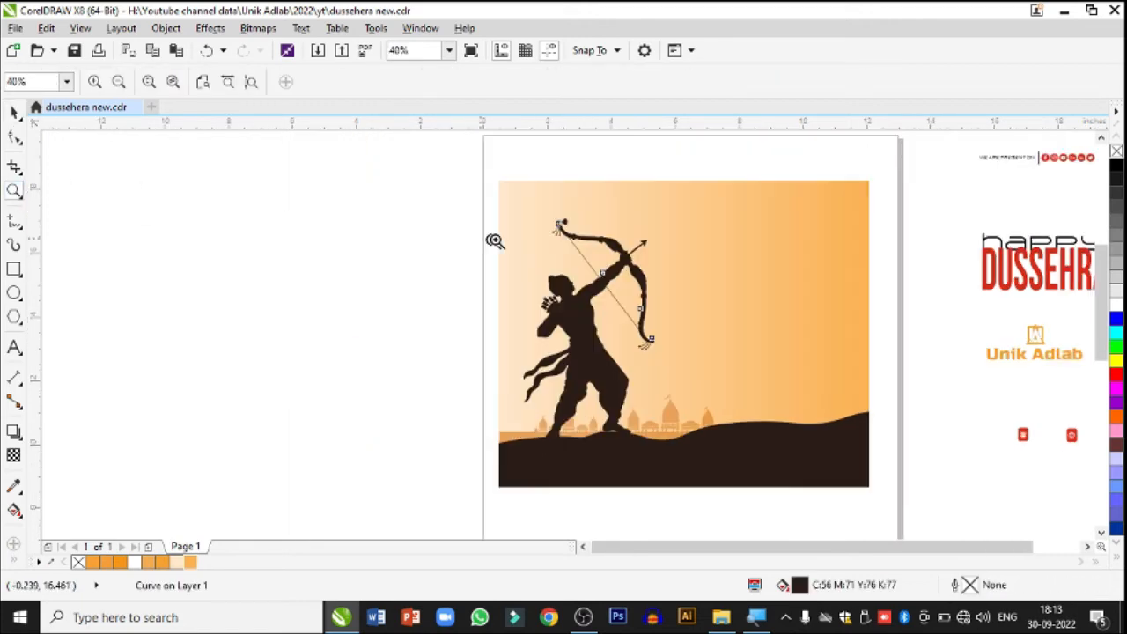
pyautogui.rightClick(582, 275)
pyautogui.moveTo(387, 214); pyautogui.dragTo(767, 449)
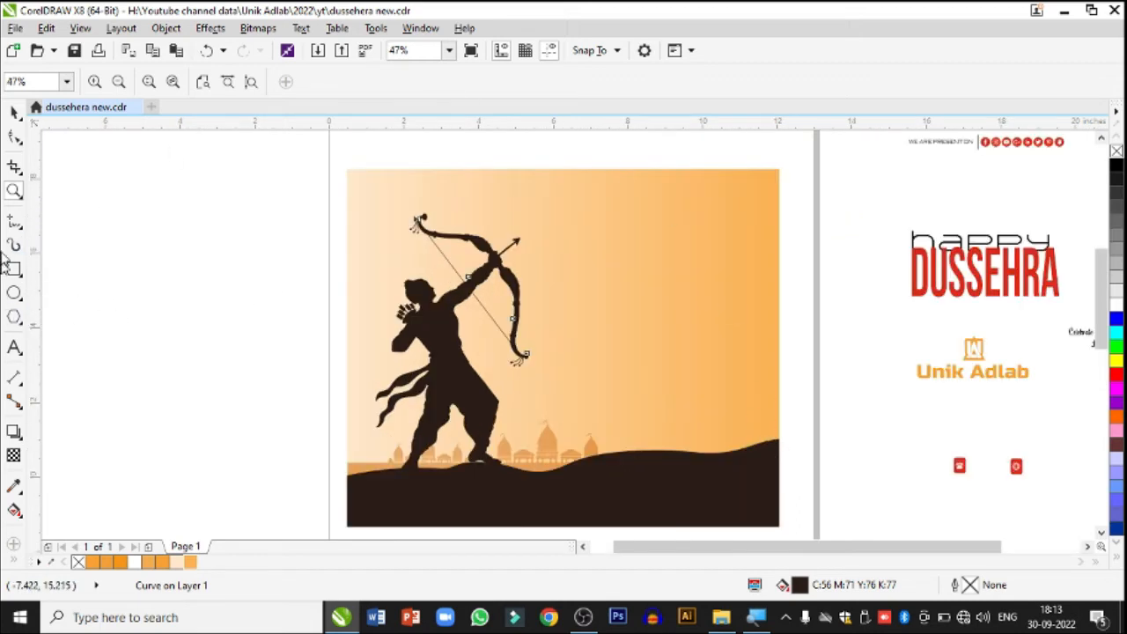
pyautogui.press('space')
pyautogui.press('F7')
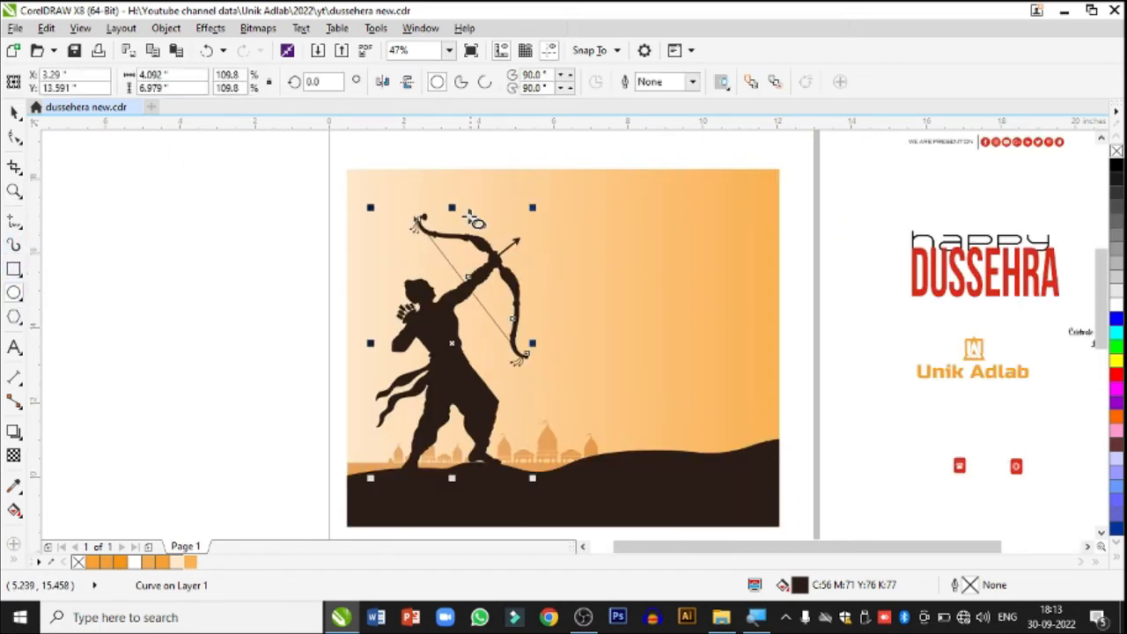
pyautogui.moveTo(450, 200); pyautogui.dragTo(549, 324)
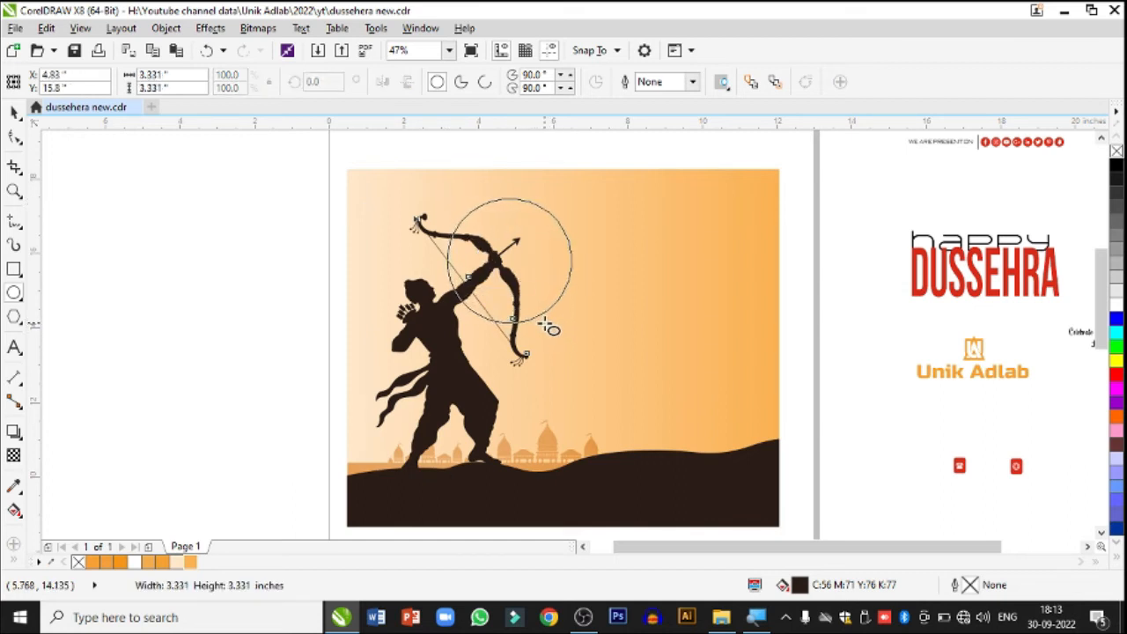
pyautogui.click(18, 111)
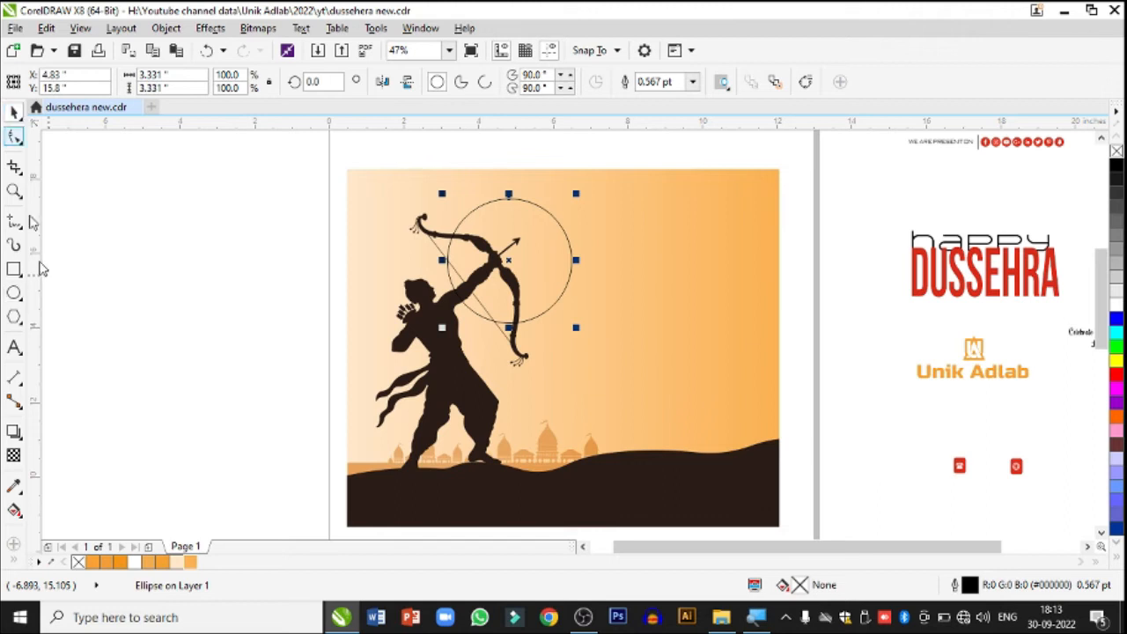
# - Fill the circle with the document orange R243 G149 B23 and set its outline width to None
pyautogui.click(120, 564)
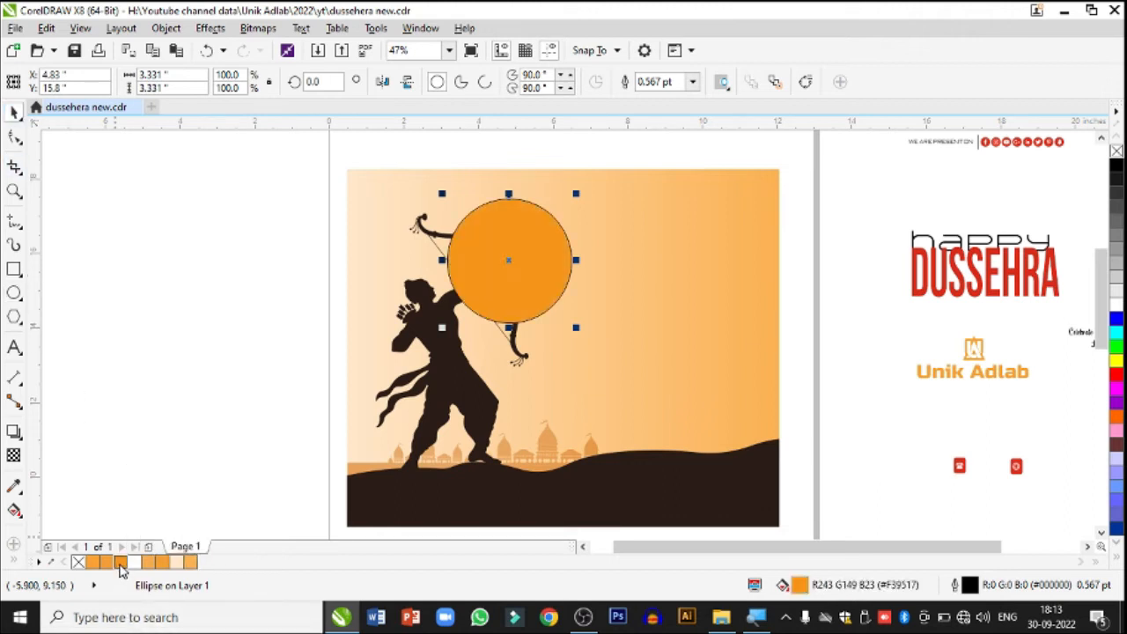
pyautogui.click(693, 83)
pyautogui.click(678, 101)
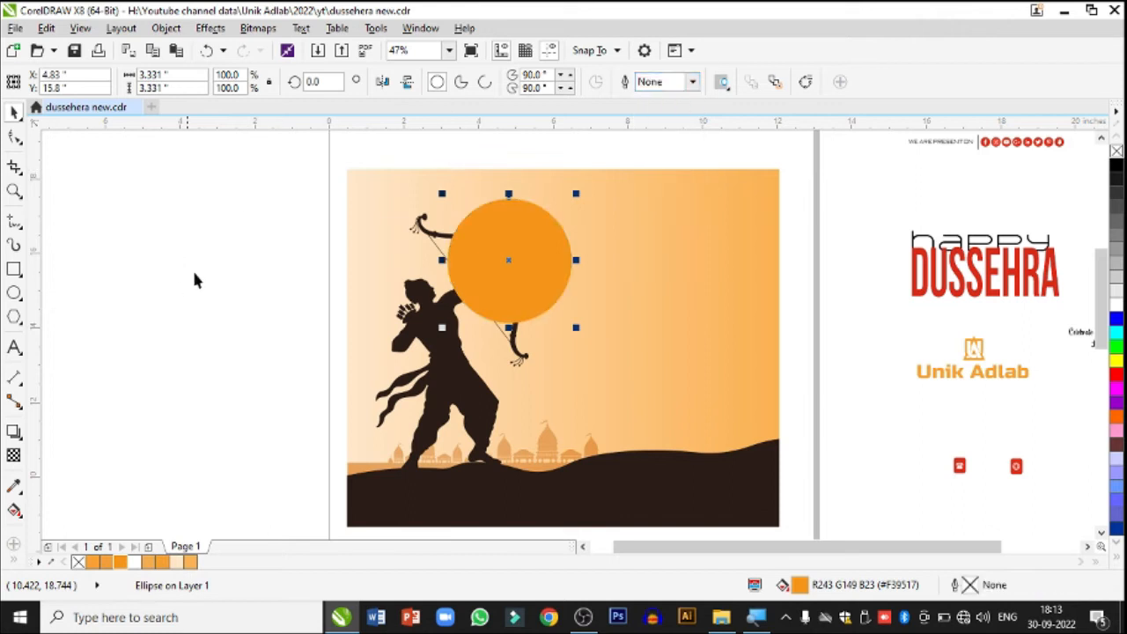
# - Bring the archer silhouette to the front of the orange circle
pyautogui.click(197, 276)
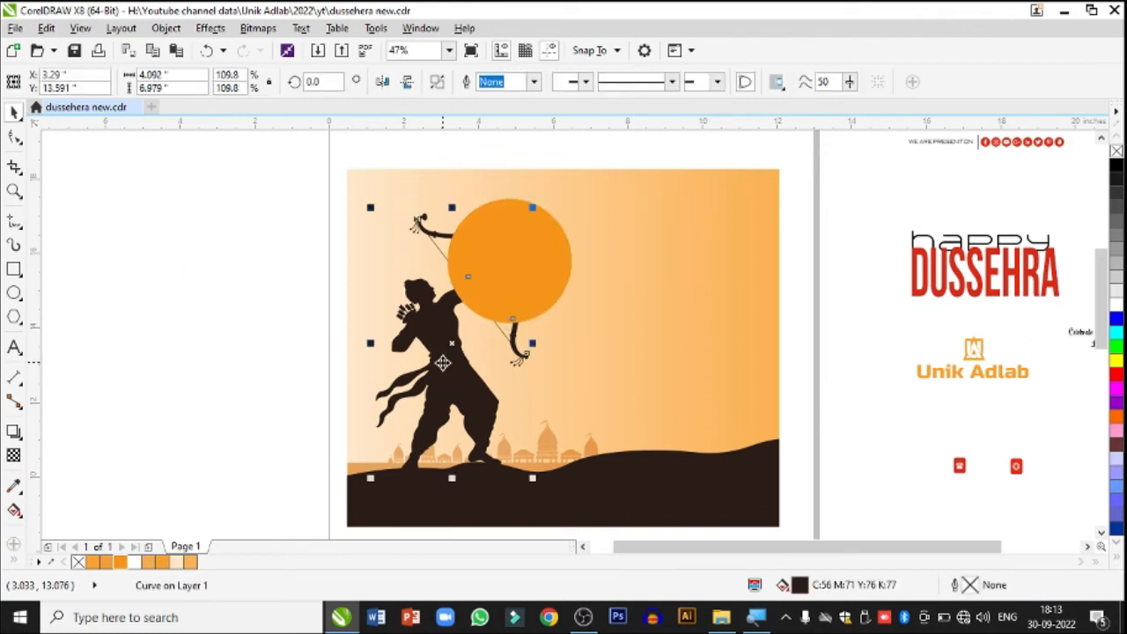
pyautogui.hotkey('shift', 'pageup')
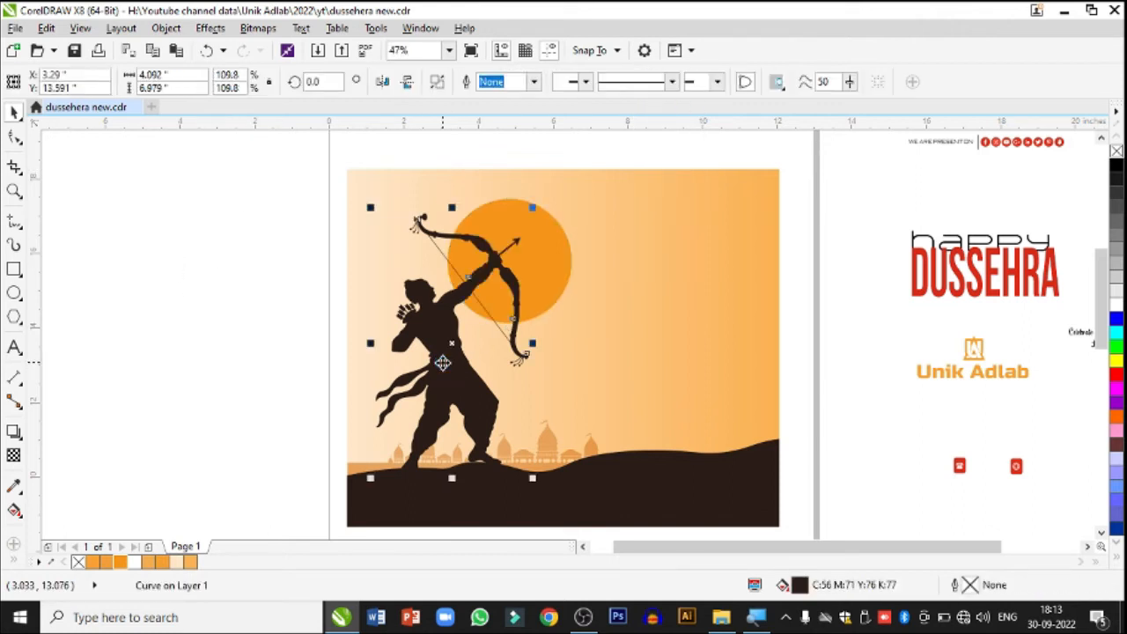
pyautogui.click(296, 280)
pyautogui.click(440, 327)
# - Shrink the orange sun circle to about 3.13 inches and reposition it behind the archer's bow hand
pyautogui.click(555, 286)
pyautogui.moveTo(554, 285); pyautogui.dragTo(551, 281)
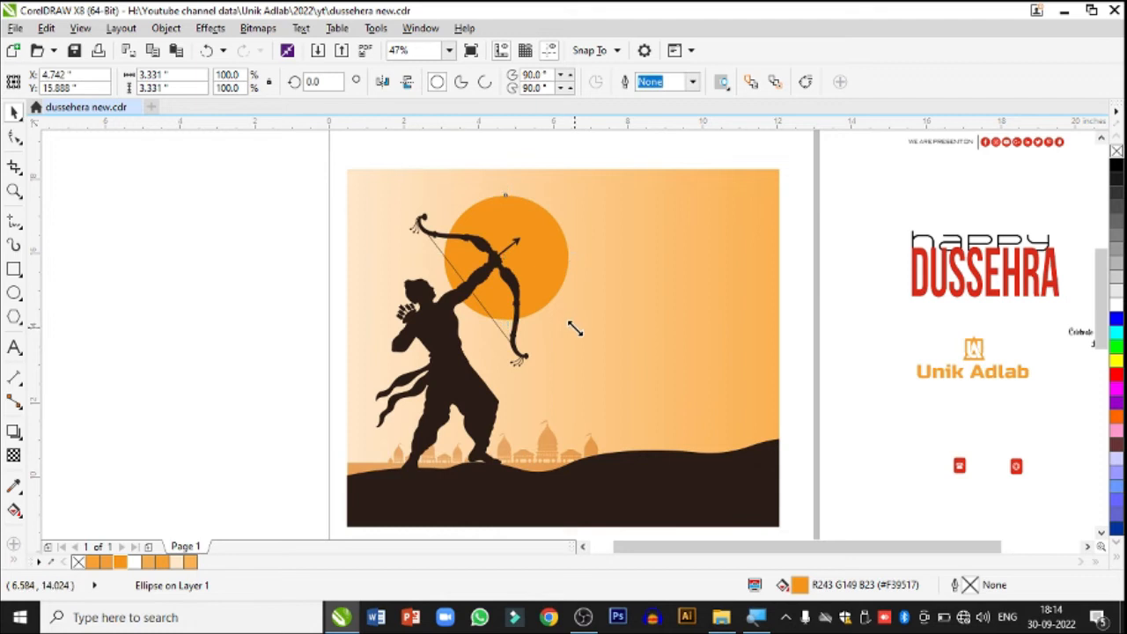
pyautogui.moveTo(574, 326); pyautogui.dragTo(579, 329)
pyautogui.moveTo(574, 185); pyautogui.dragTo(566, 203)
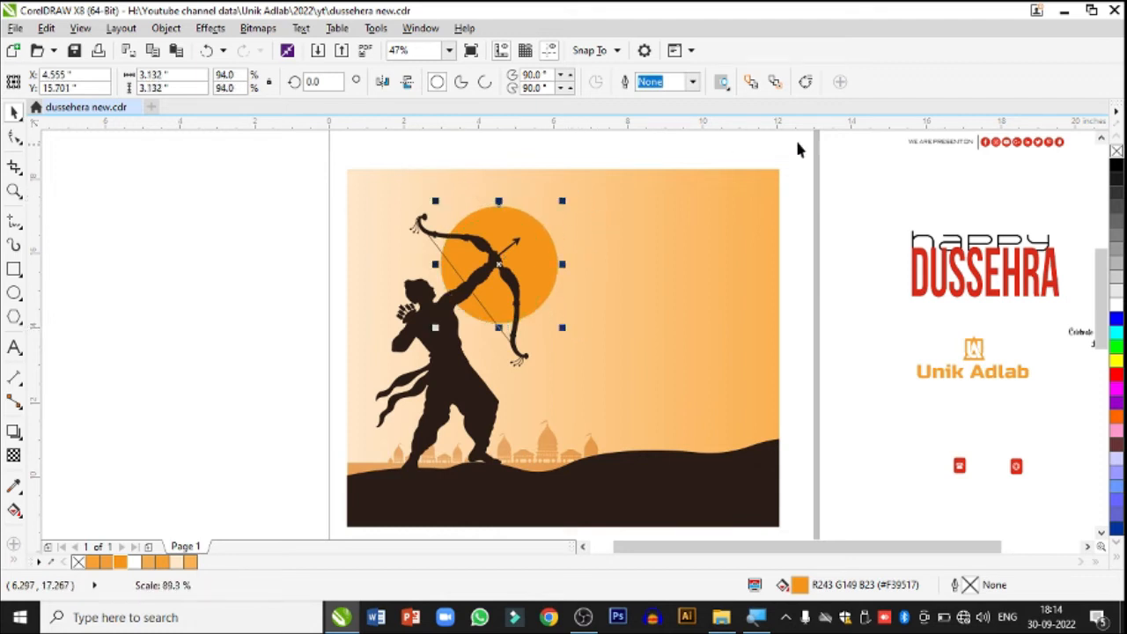
pyautogui.click(195, 298)
# - Move the "happy DUSSEHRA" greeting text onto the background, in the empty area to the right of the archer
pyautogui.click(15, 191)
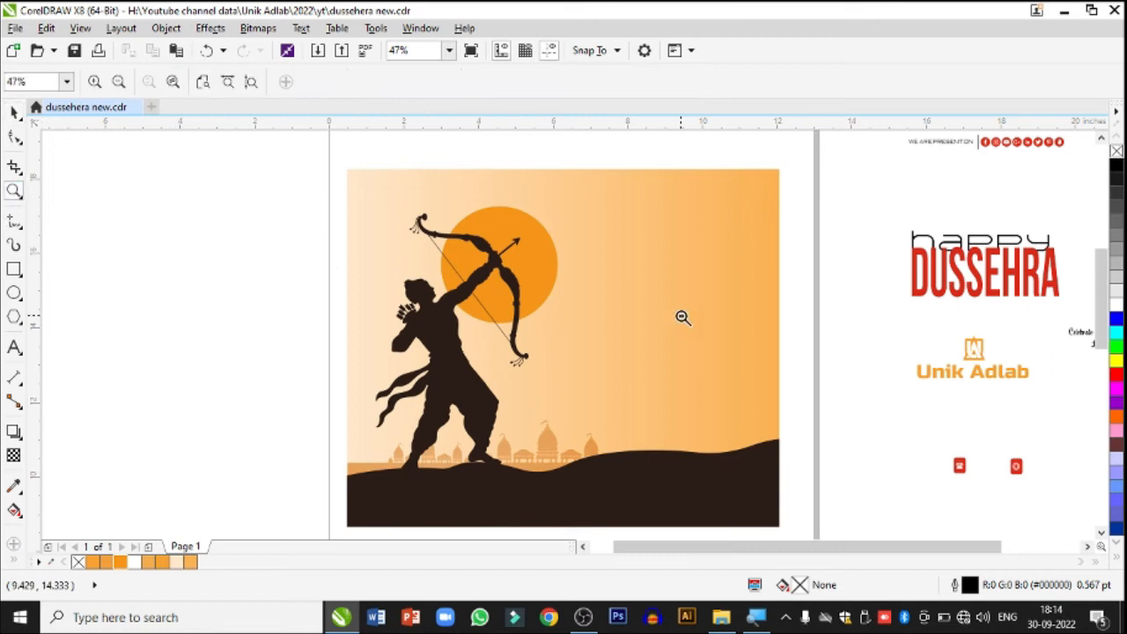
pyautogui.rightClick(682, 317)
pyautogui.moveTo(713, 429); pyautogui.dragTo(984, 476)
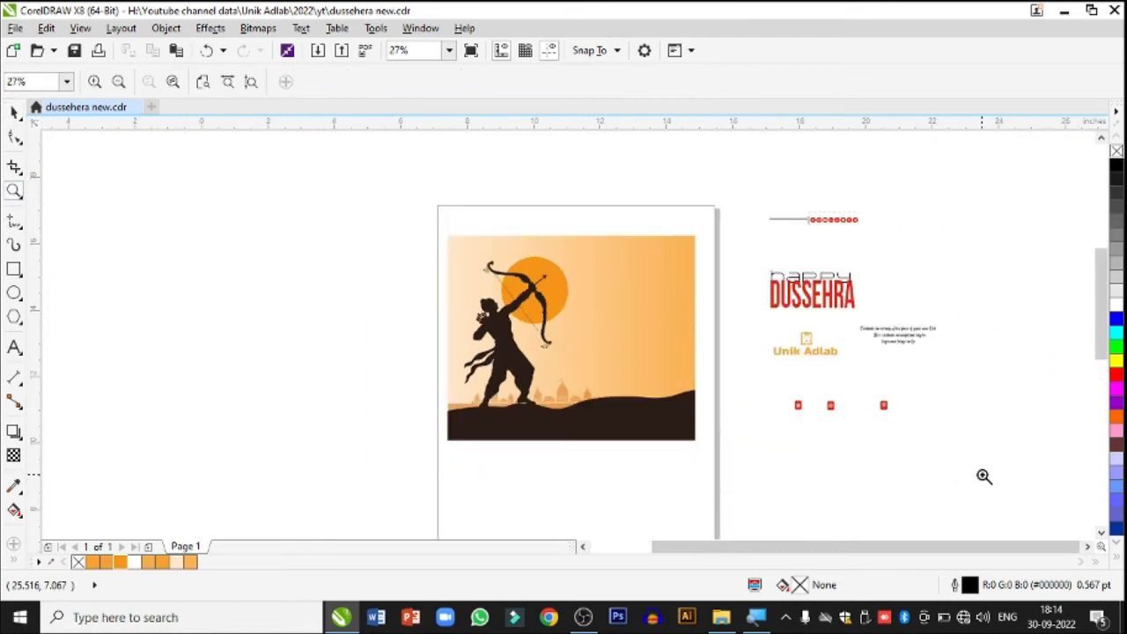
pyautogui.click(14, 112)
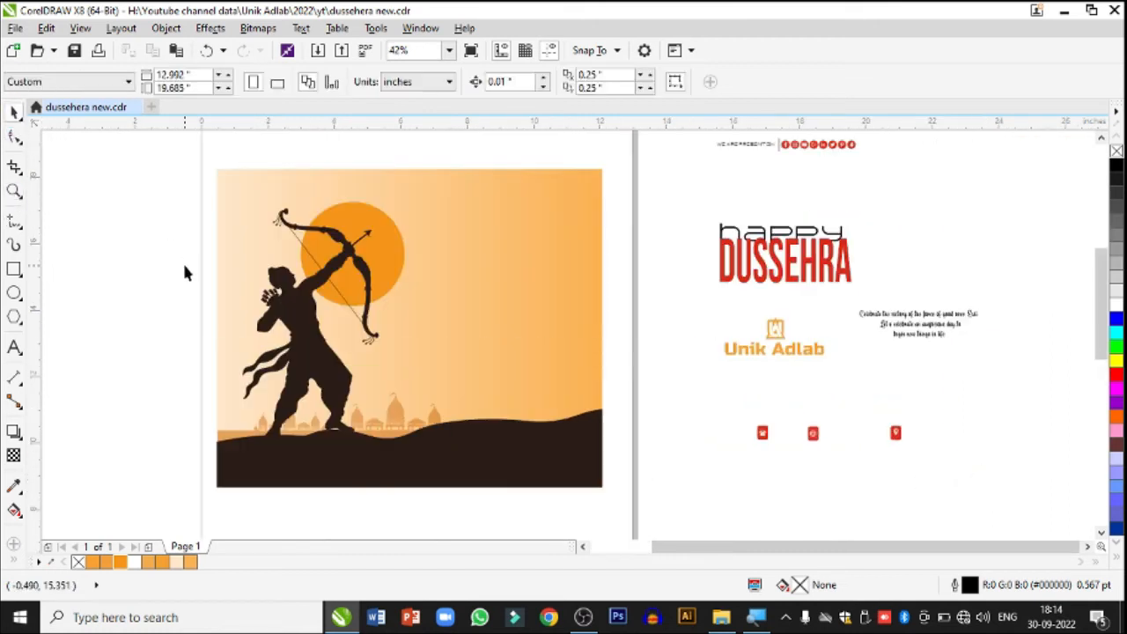
pyautogui.click(1100, 138)
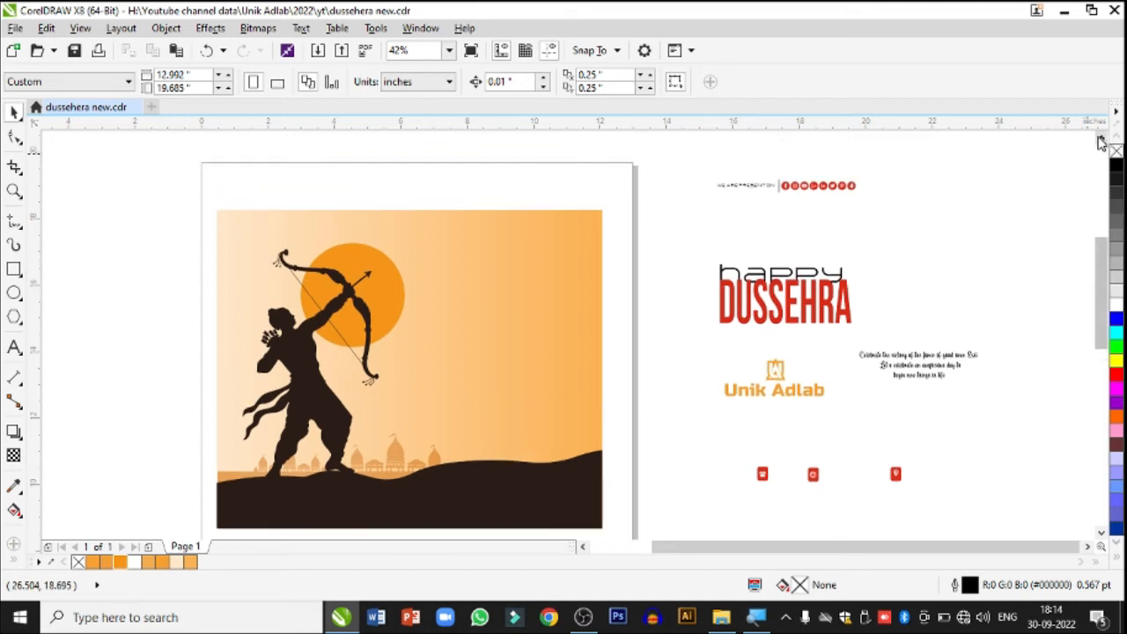
pyautogui.moveTo(677, 248); pyautogui.dragTo(883, 340)
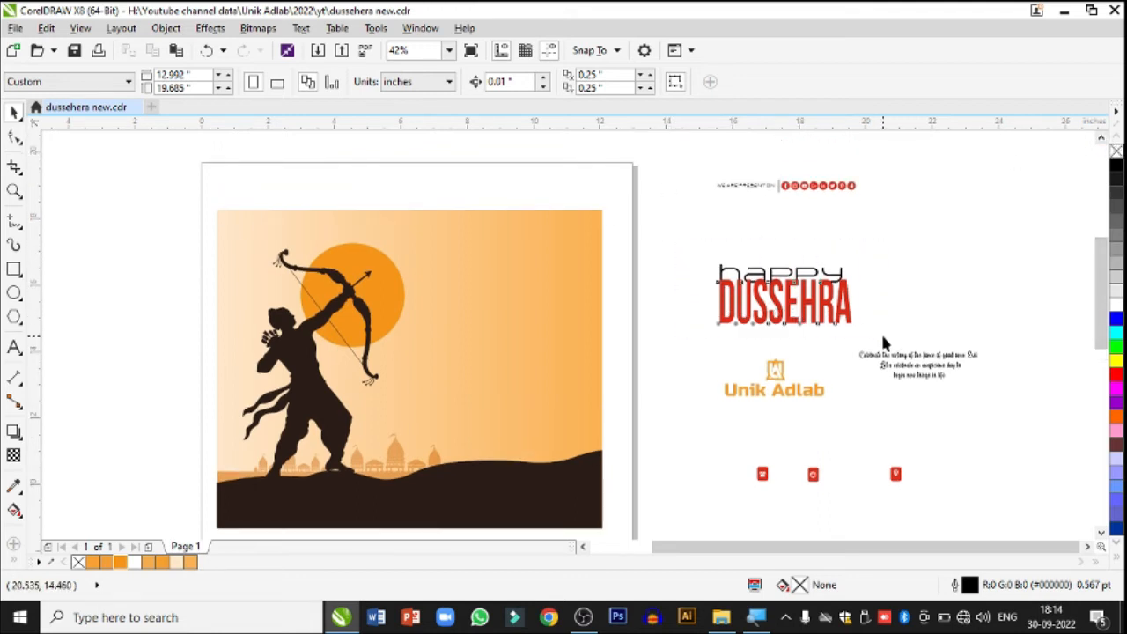
pyautogui.moveTo(786, 296); pyautogui.dragTo(500, 332)
pyautogui.press('Escape')
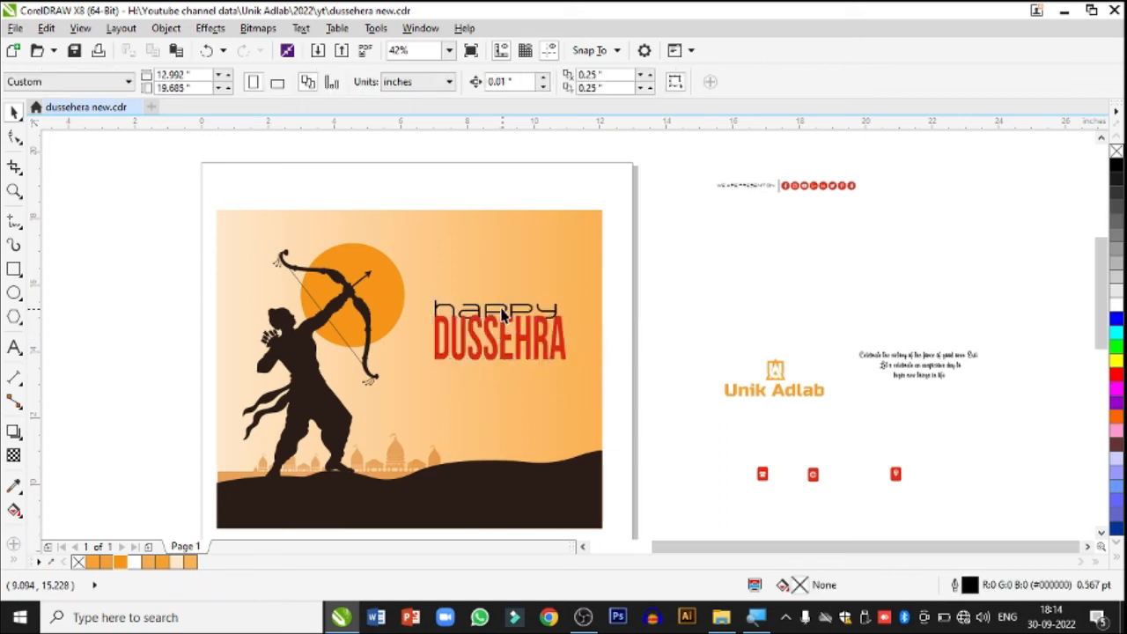
# - Raise the word "happy" slightly to leave a gap above "DUSSEHRA"
pyautogui.click(501, 308)
pyautogui.moveTo(505, 311); pyautogui.dragTo(505, 302)
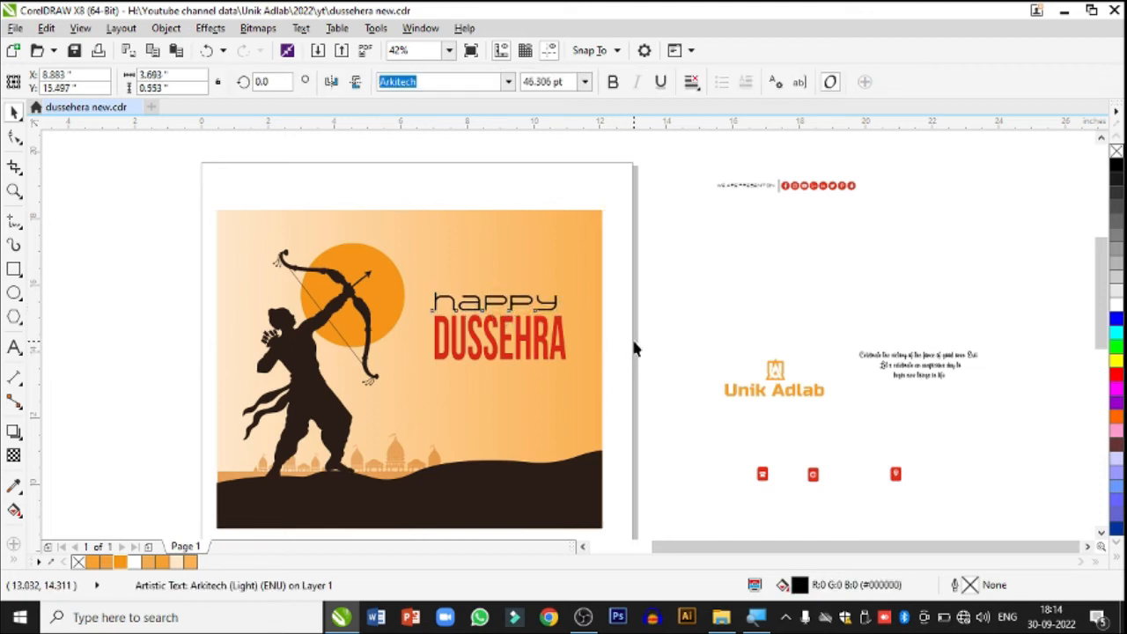
pyautogui.press('Escape')
# - Move the group of social media icons and their caption to the background's upper-right corner, above the greeting text
pyautogui.moveTo(659, 158); pyautogui.dragTo(931, 239)
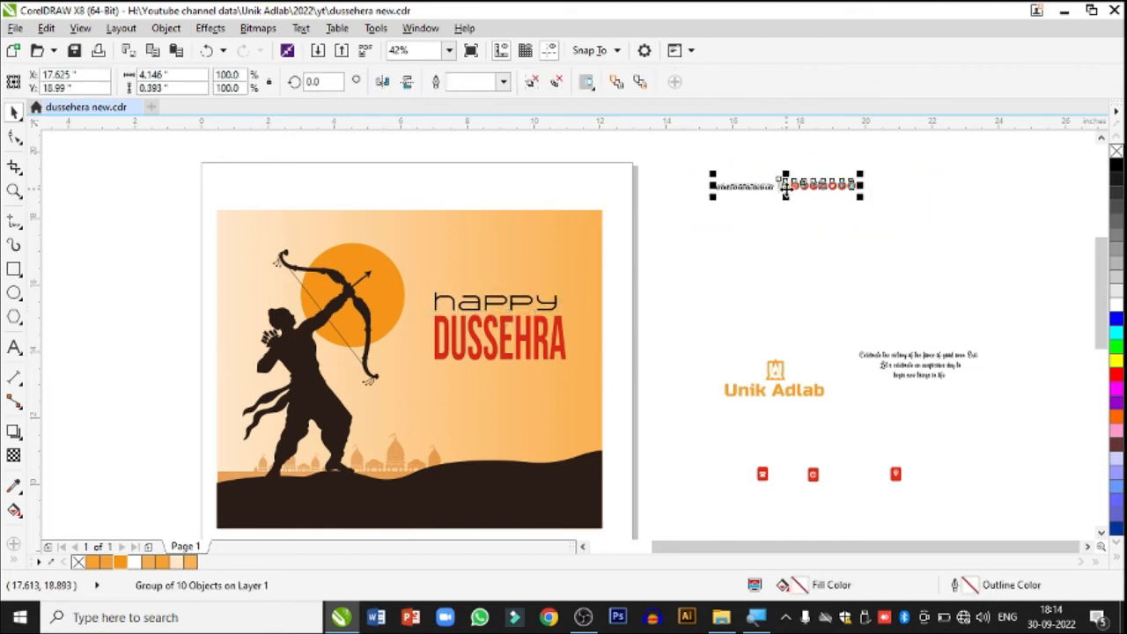
pyautogui.moveTo(785, 189); pyautogui.dragTo(519, 240)
pyautogui.press('Escape')
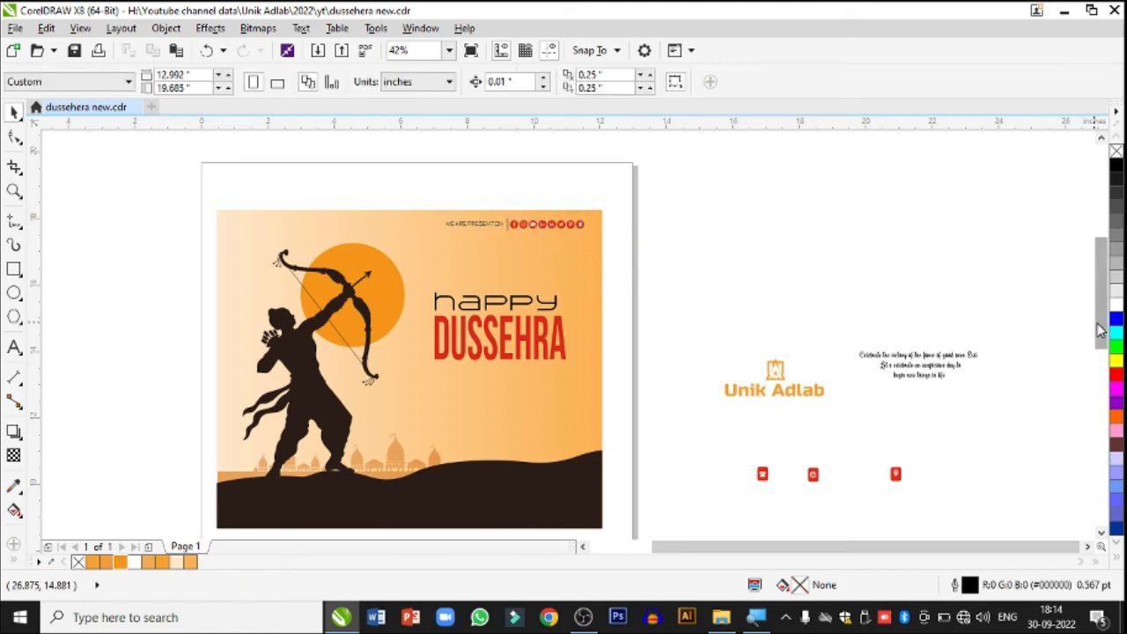
# - Place the three-line "Celebrate the victory" message under "DUSSEHRA" and enlarge it to about 18.16 pt
pyautogui.moveTo(1100, 330); pyautogui.dragTo(1099, 377)
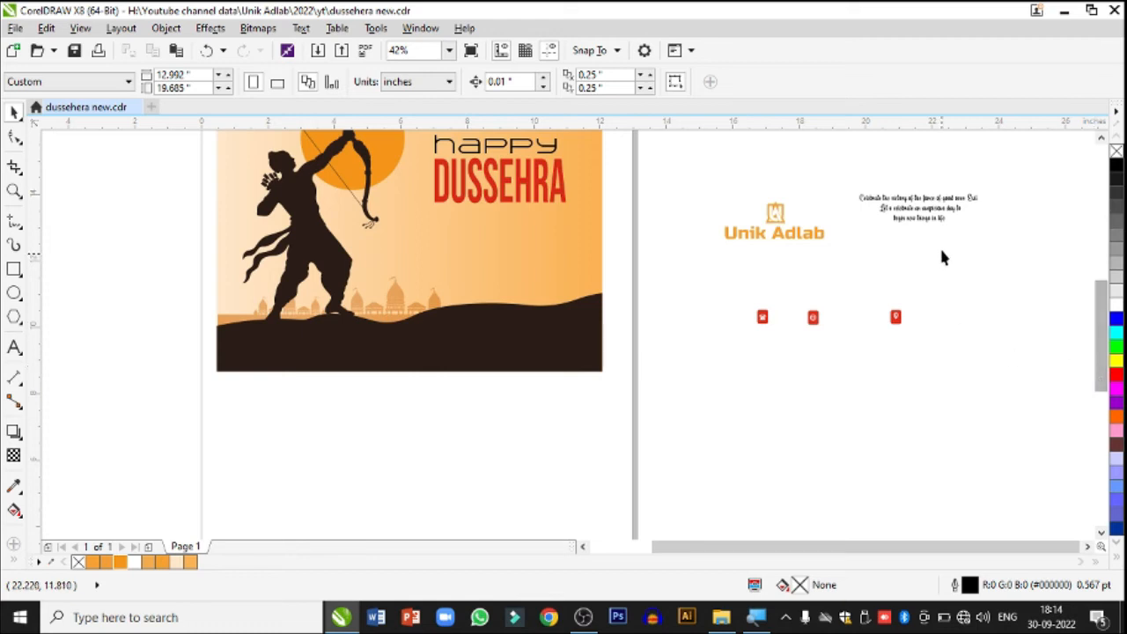
pyautogui.moveTo(921, 201); pyautogui.dragTo(495, 222)
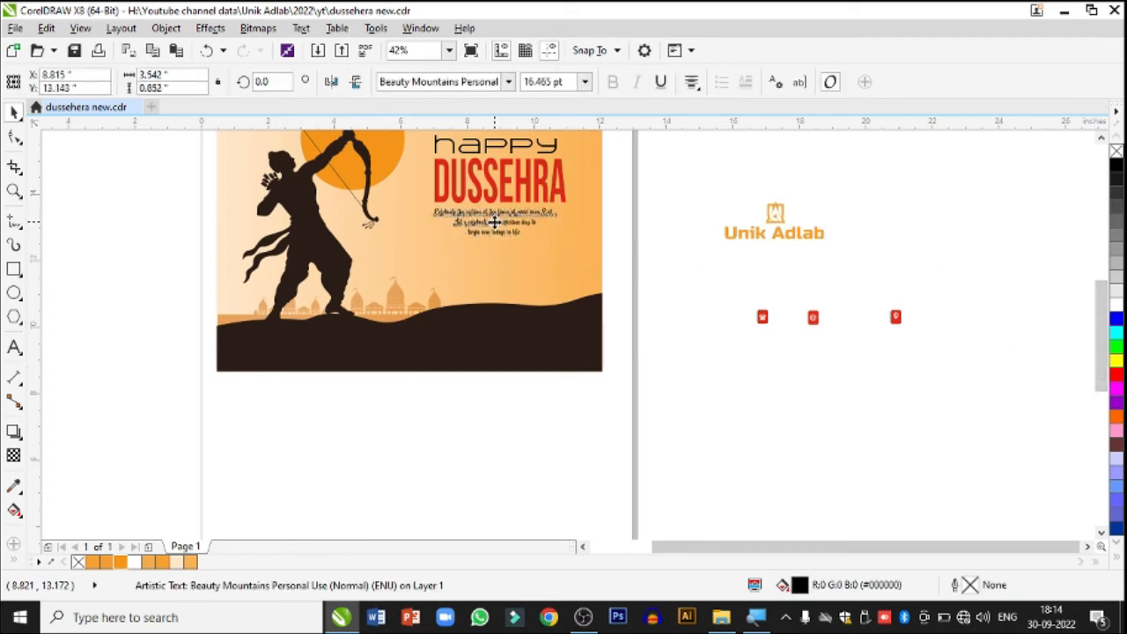
pyautogui.moveTo(554, 247); pyautogui.dragTo(569, 252)
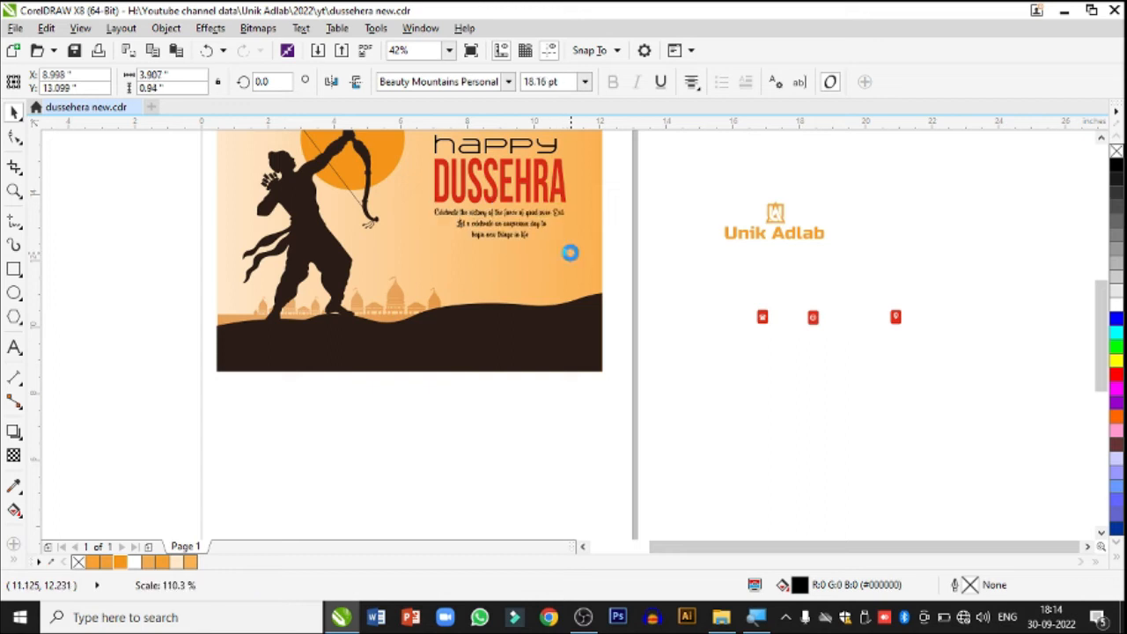
# - Move the Unik Adlab logo with its tagline onto the dark hill in the design's lower-right corner
pyautogui.moveTo(675, 171); pyautogui.dragTo(918, 301)
pyautogui.moveTo(776, 226); pyautogui.dragTo(534, 347)
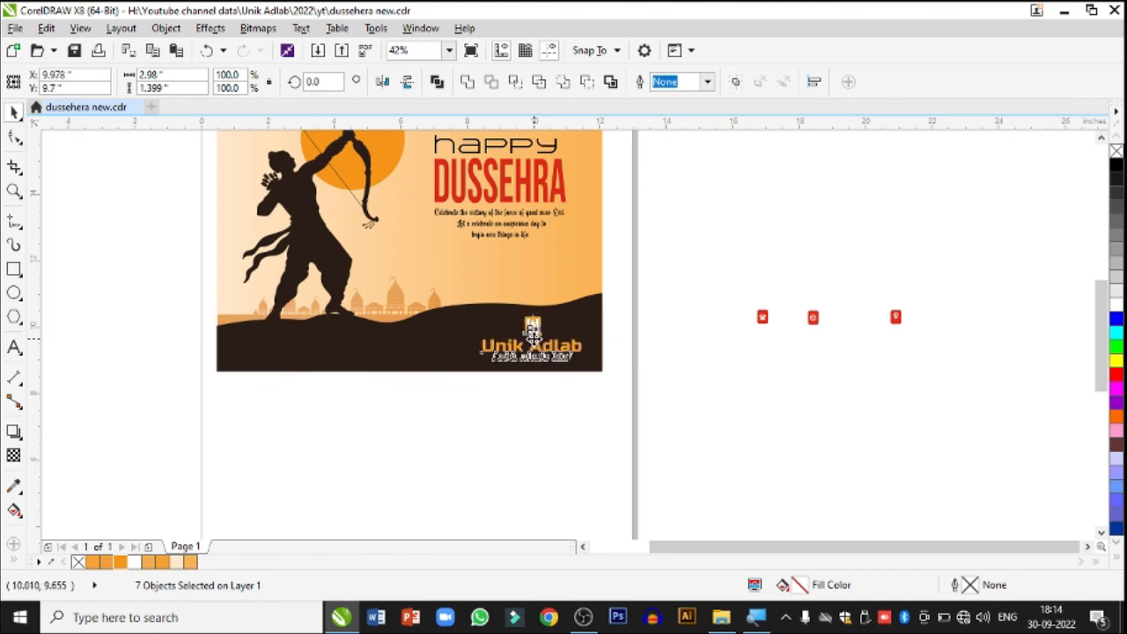
# - Group the phone, web and address details with their red icons, place them on the dark hill's lower-left part and enlarge them slightly
pyautogui.click(515, 406)
pyautogui.moveTo(692, 254); pyautogui.dragTo(1021, 378)
pyautogui.hotkey('ctrl', 'g')
pyautogui.moveTo(863, 324); pyautogui.dragTo(333, 356)
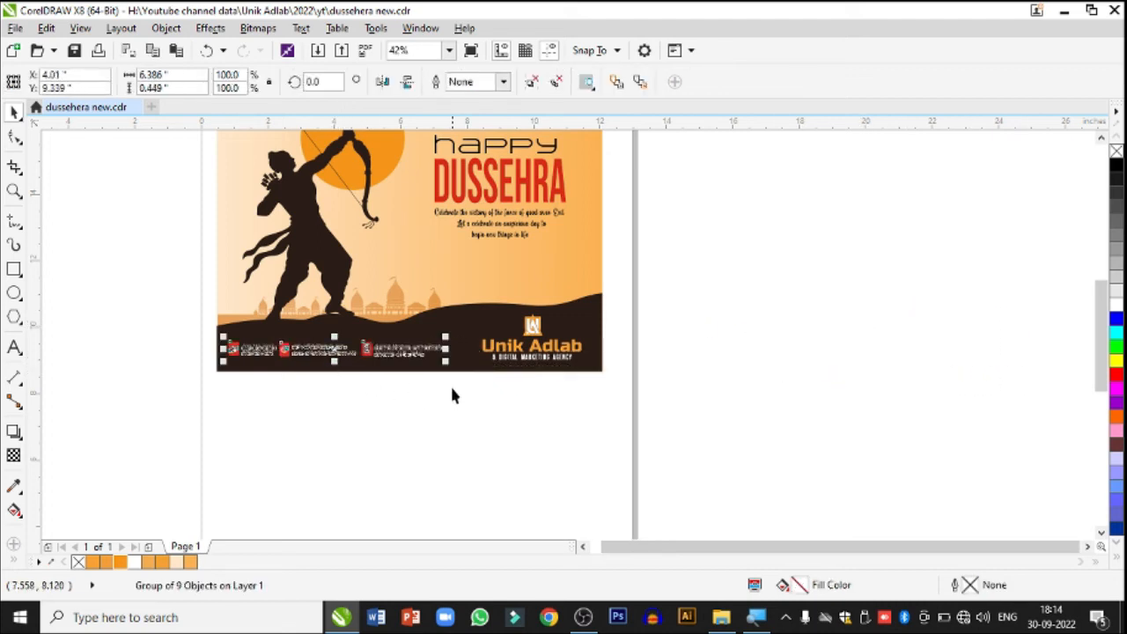
pyautogui.moveTo(443, 365); pyautogui.dragTo(452, 372)
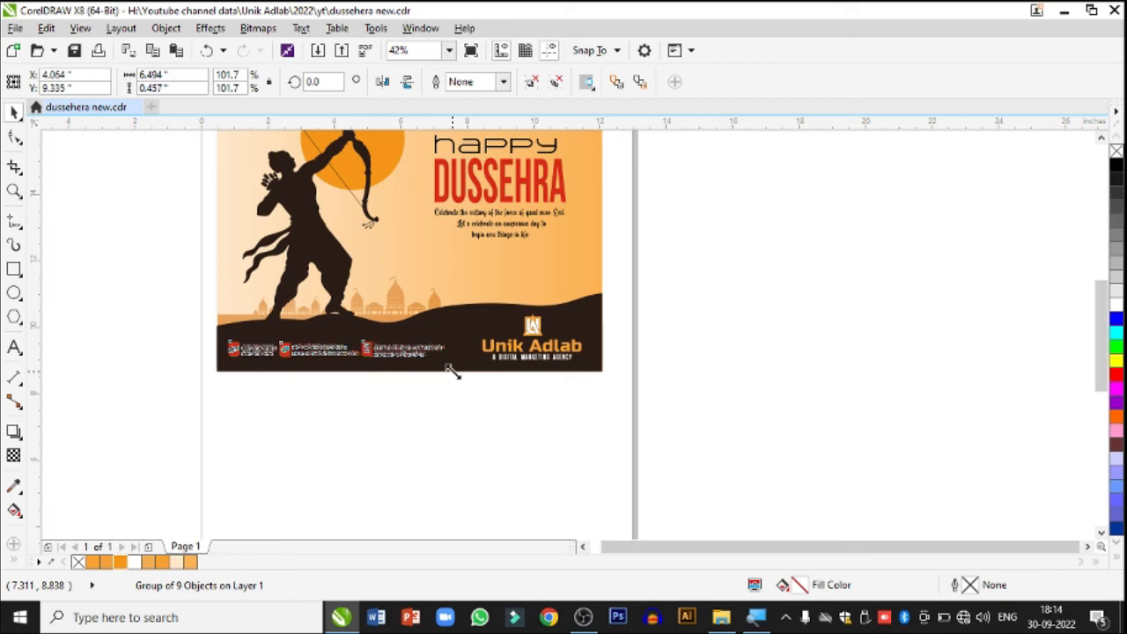
pyautogui.click(402, 415)
# - Select all objects of the finished design and view the whole greeting post in full-screen preview
pyautogui.click(14, 191)
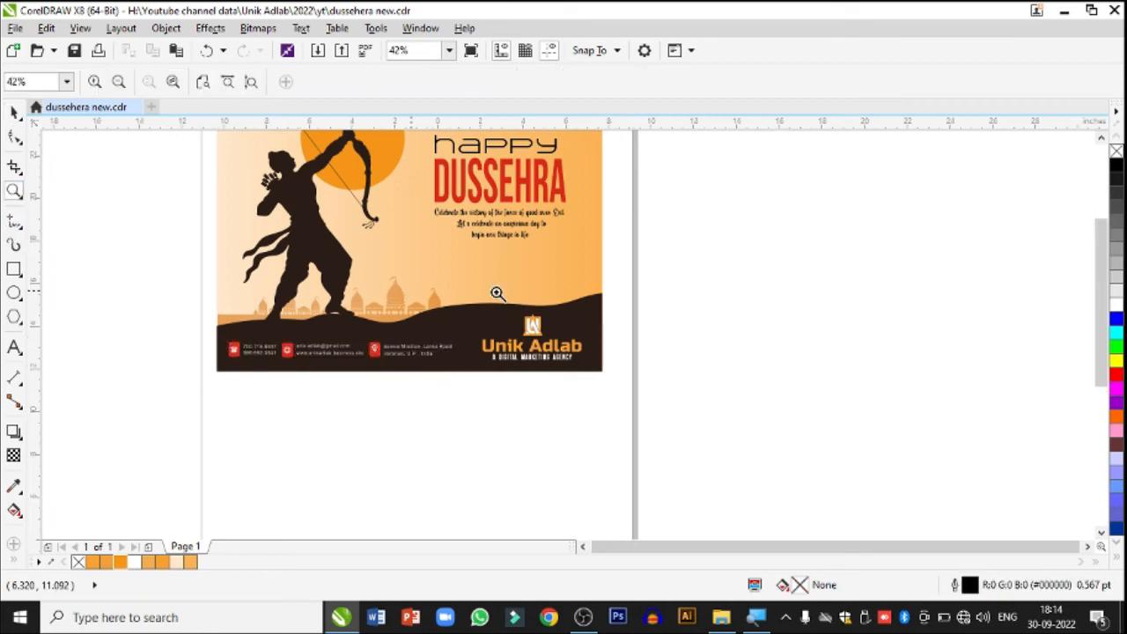
pyautogui.rightClick(481, 298)
pyautogui.click(661, 439)
pyautogui.click(14, 112)
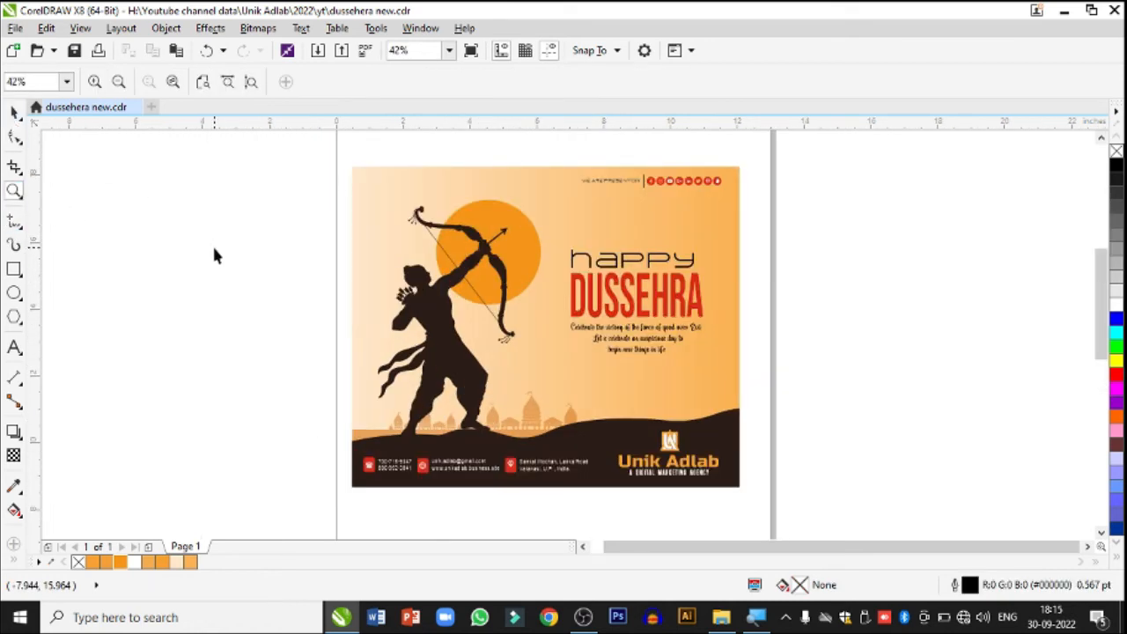
pyautogui.moveTo(713, 474); pyautogui.dragTo(810, 509)
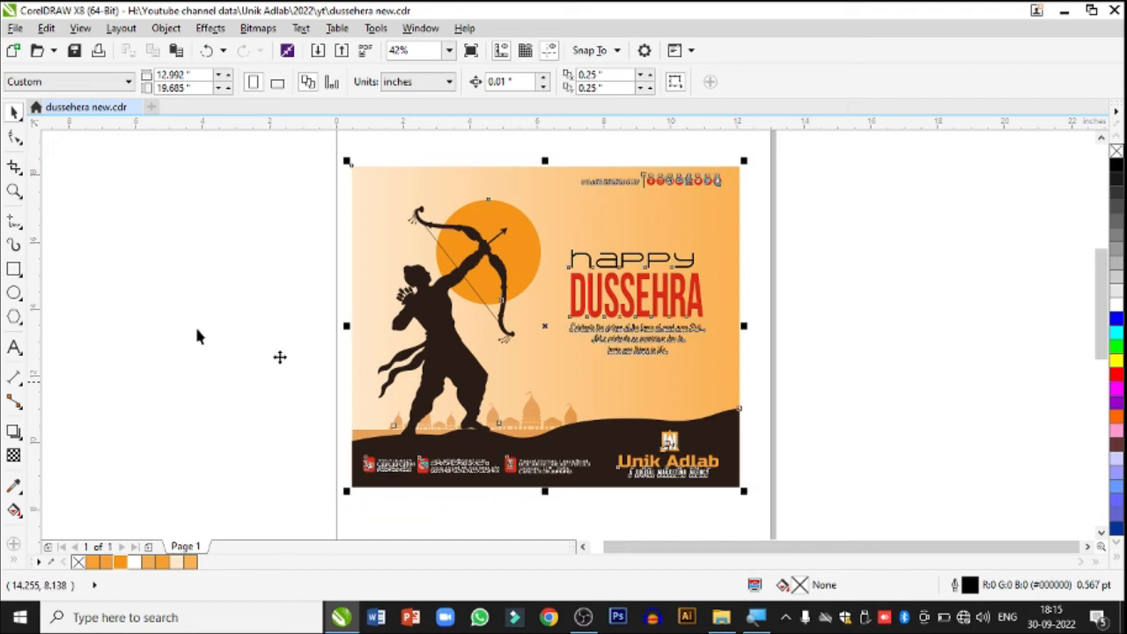
pyautogui.click(14, 192)
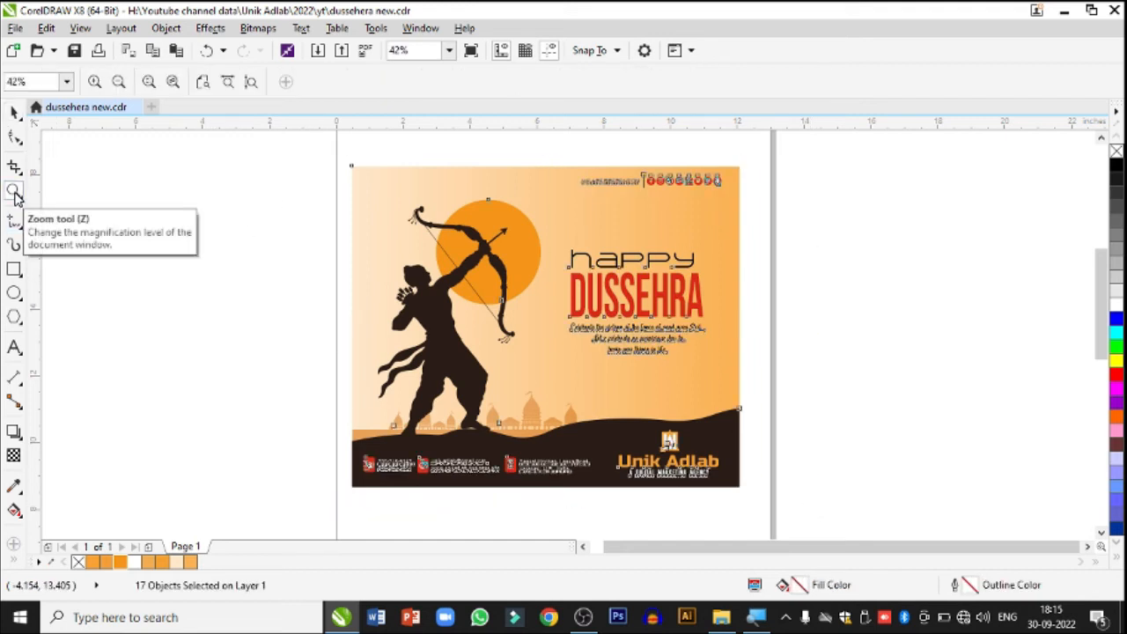
pyautogui.click(81, 29)
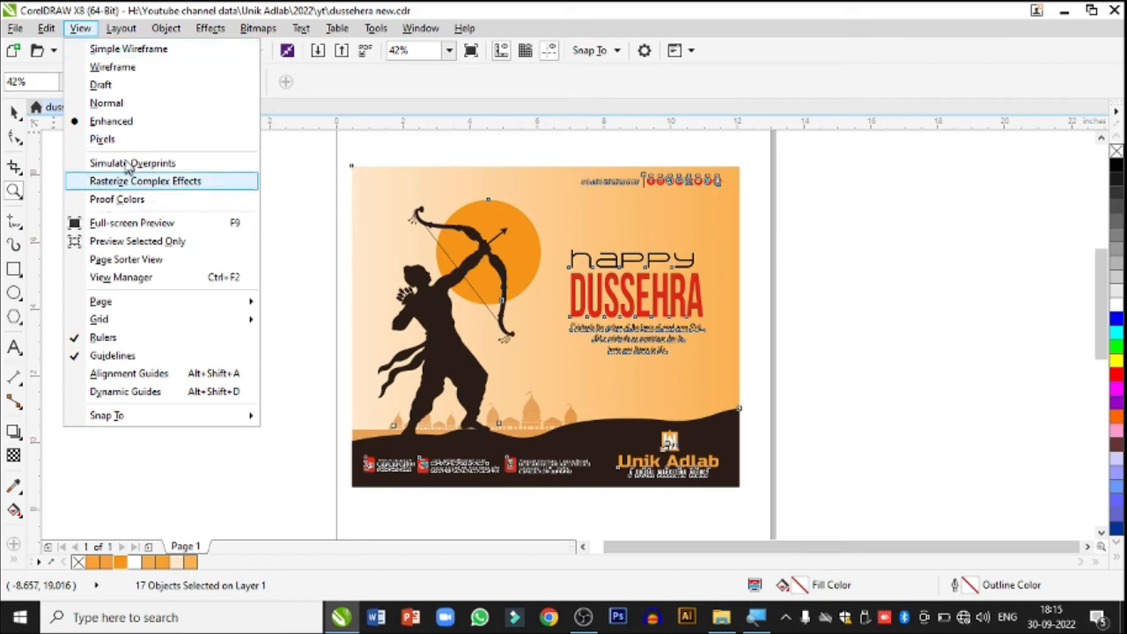
pyautogui.click(118, 223)
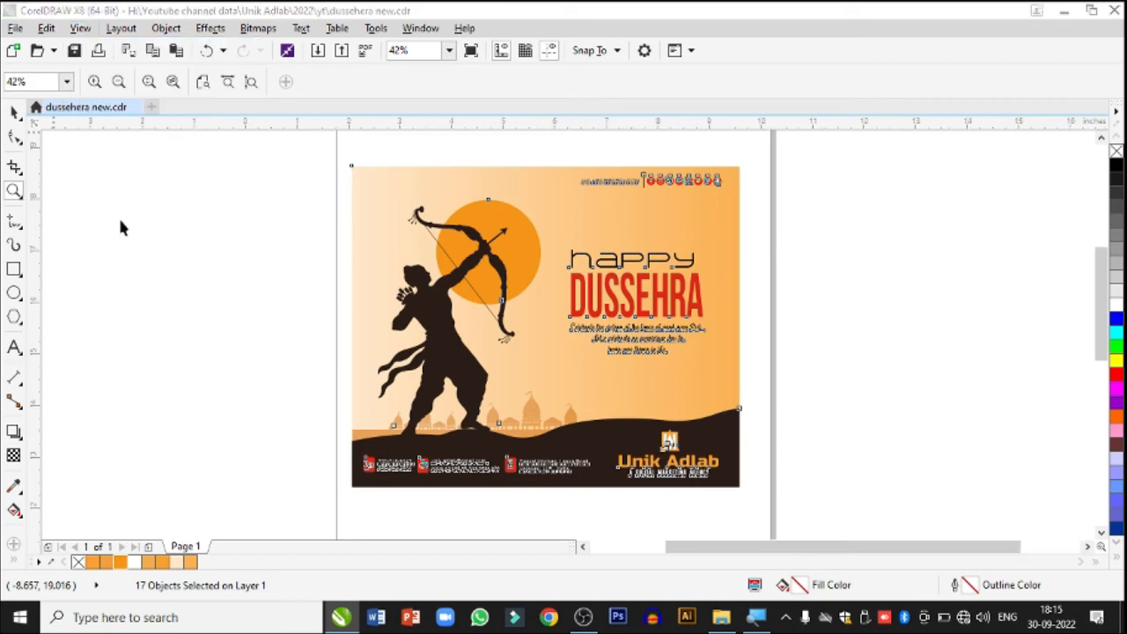
pyautogui.click(120, 226)
pyautogui.press('F9')
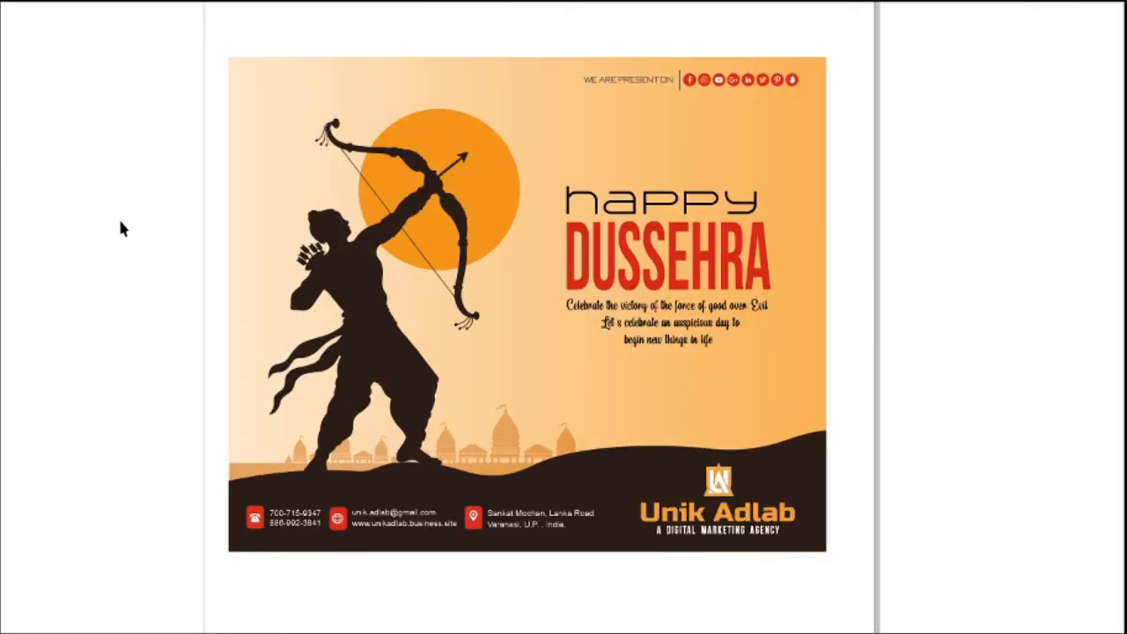